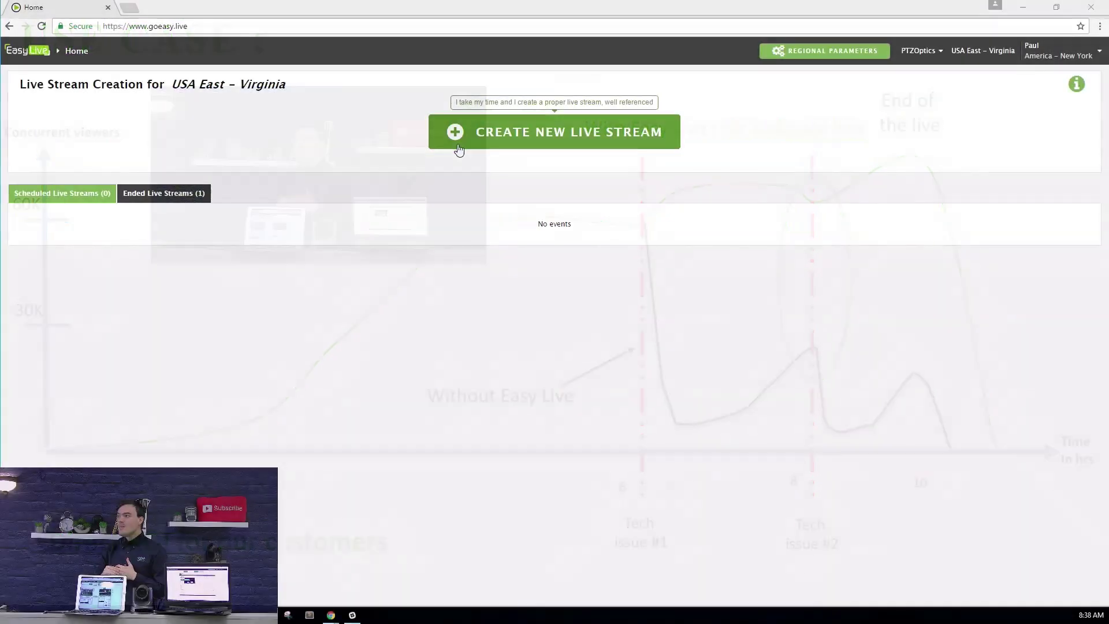
# Start a new live stream with the PTZOptics input and the third Full HD 1080p preset
pyautogui.click(464, 141)
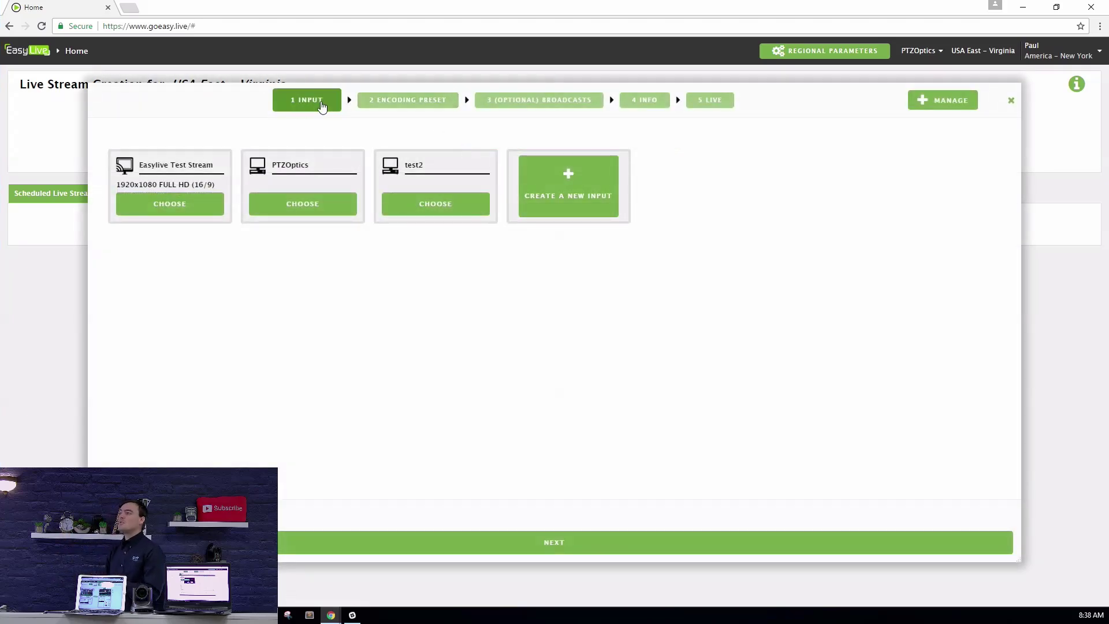
pyautogui.click(302, 203)
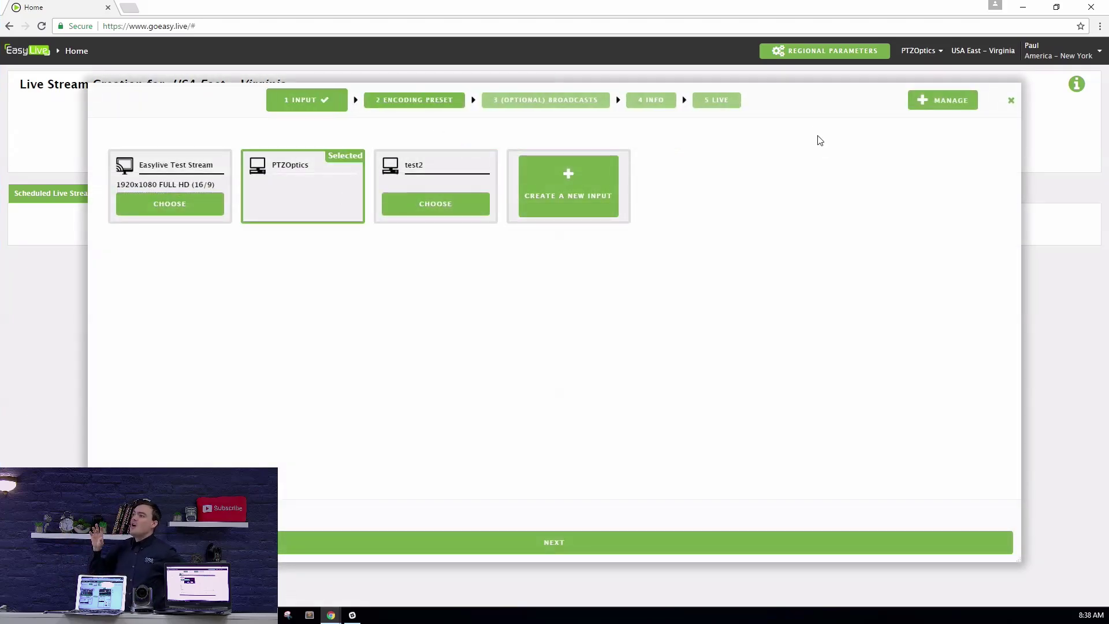
pyautogui.click(413, 100)
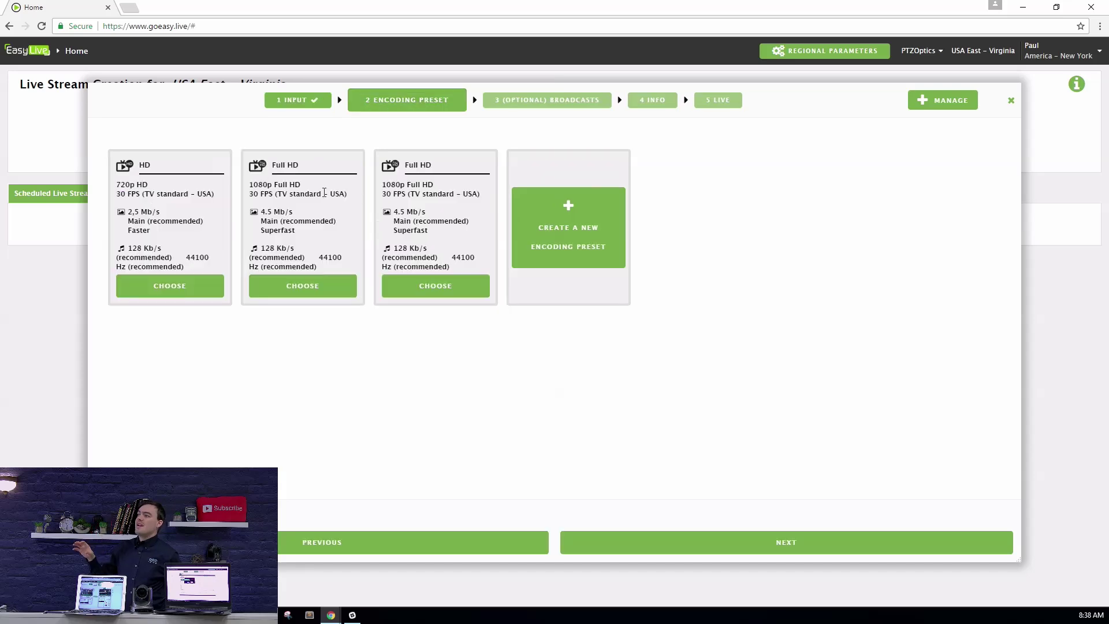
pyautogui.click(546, 254)
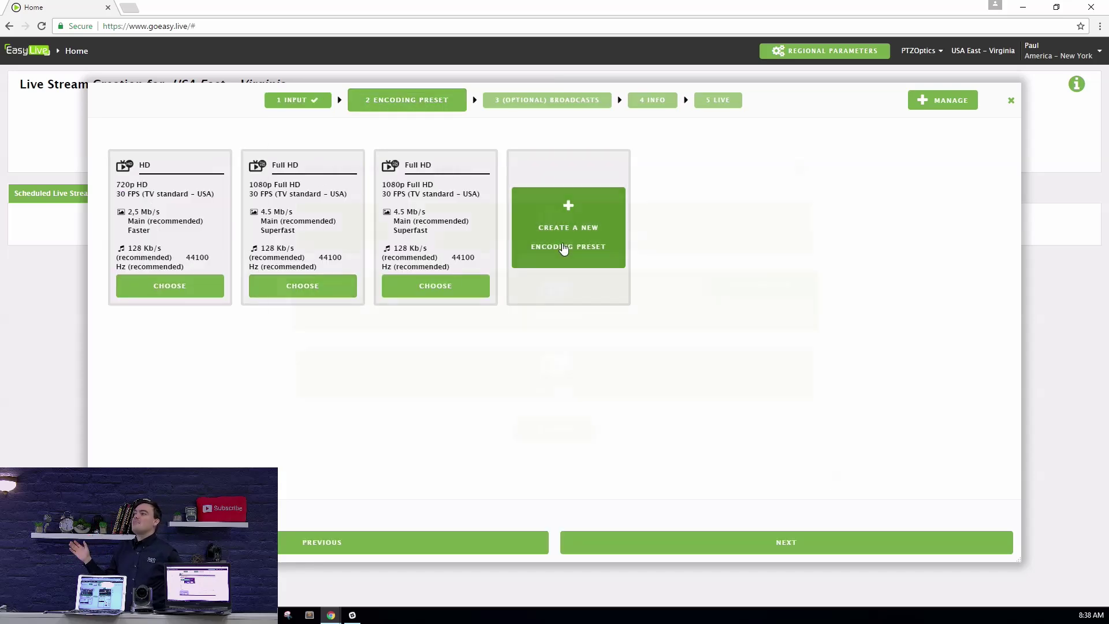
pyautogui.click(546, 238)
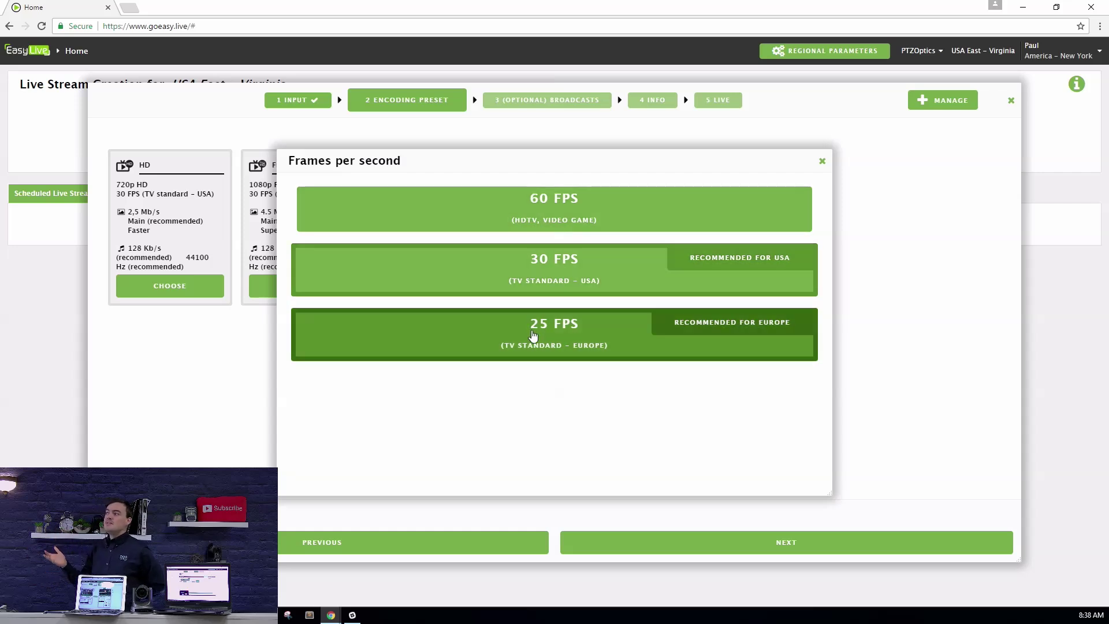
pyautogui.click(821, 163)
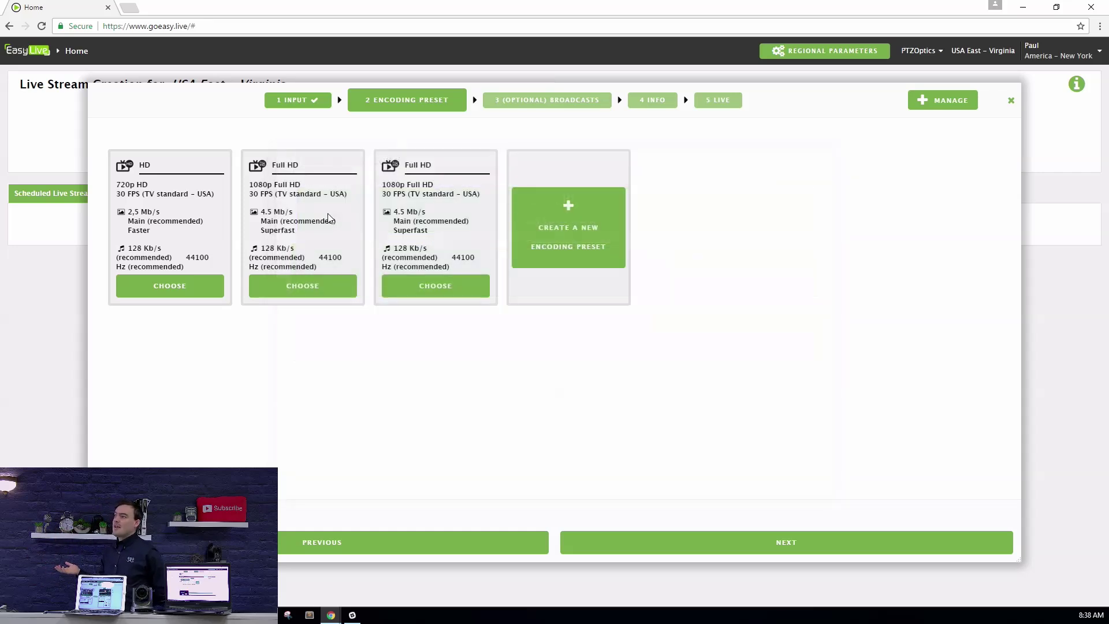
pyautogui.click(436, 285)
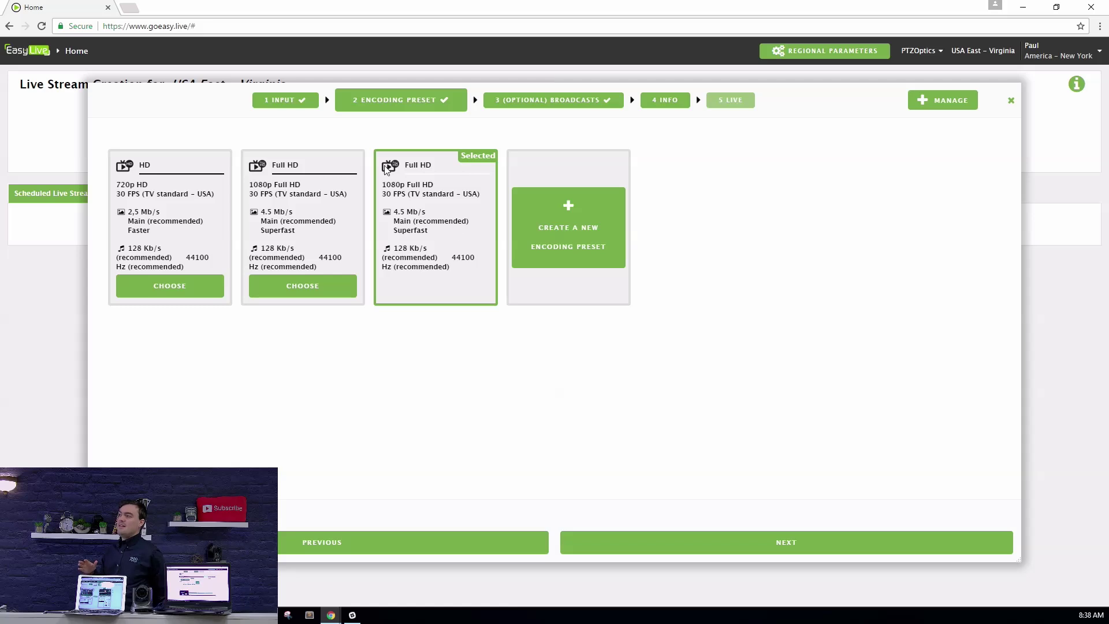
# Create a new YouTube broadcast video and attach it to the stream
pyautogui.click(561, 102)
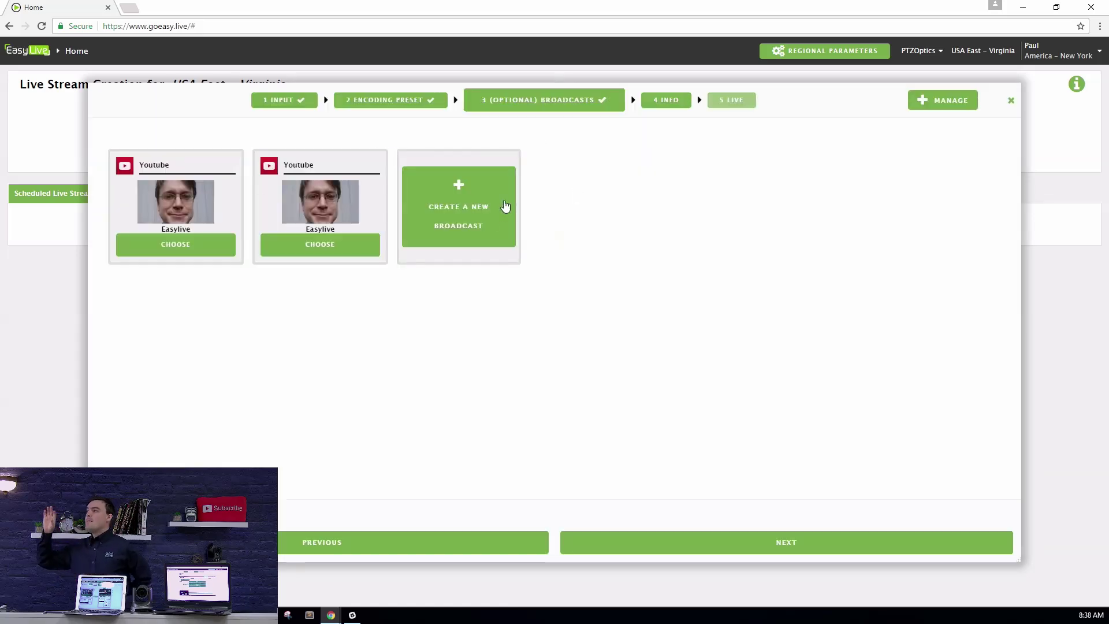
pyautogui.click(505, 206)
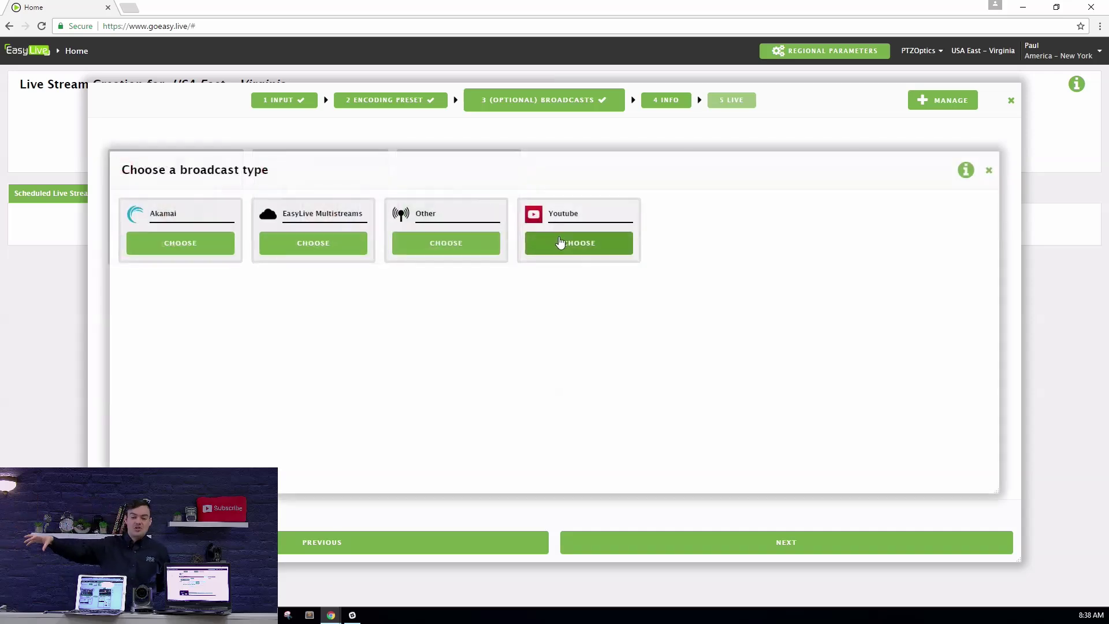
pyautogui.click(561, 242)
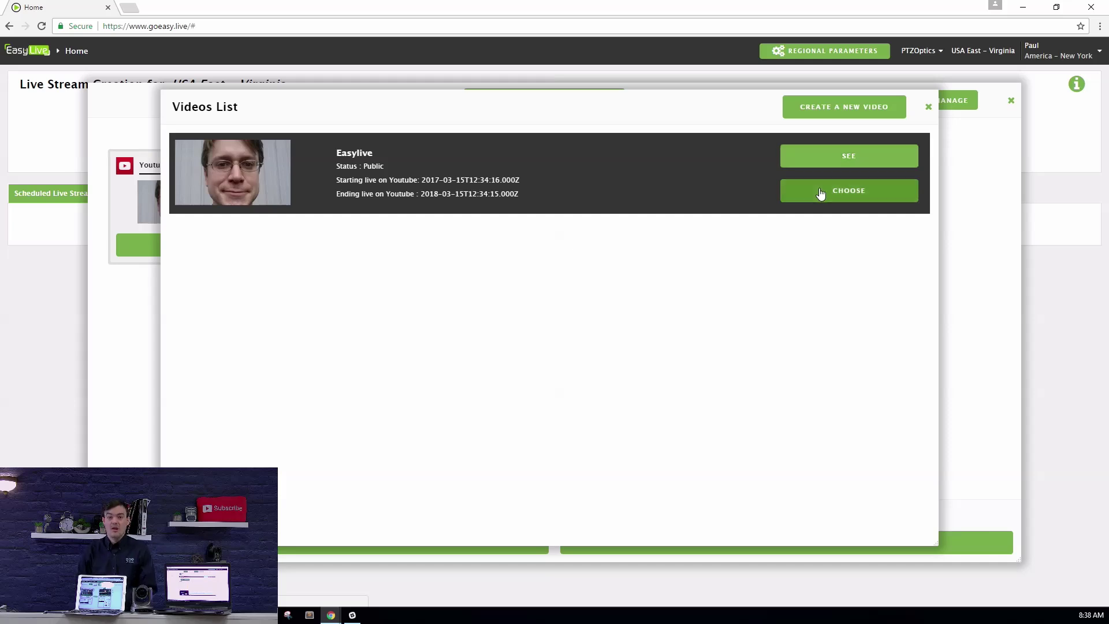
pyautogui.click(828, 113)
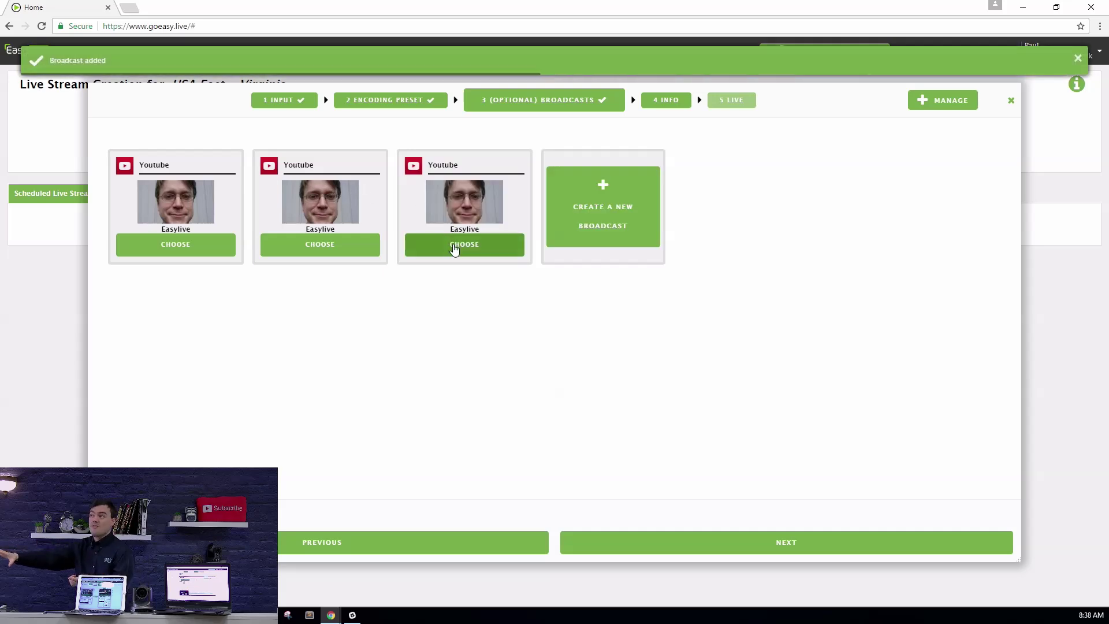
pyautogui.click(453, 246)
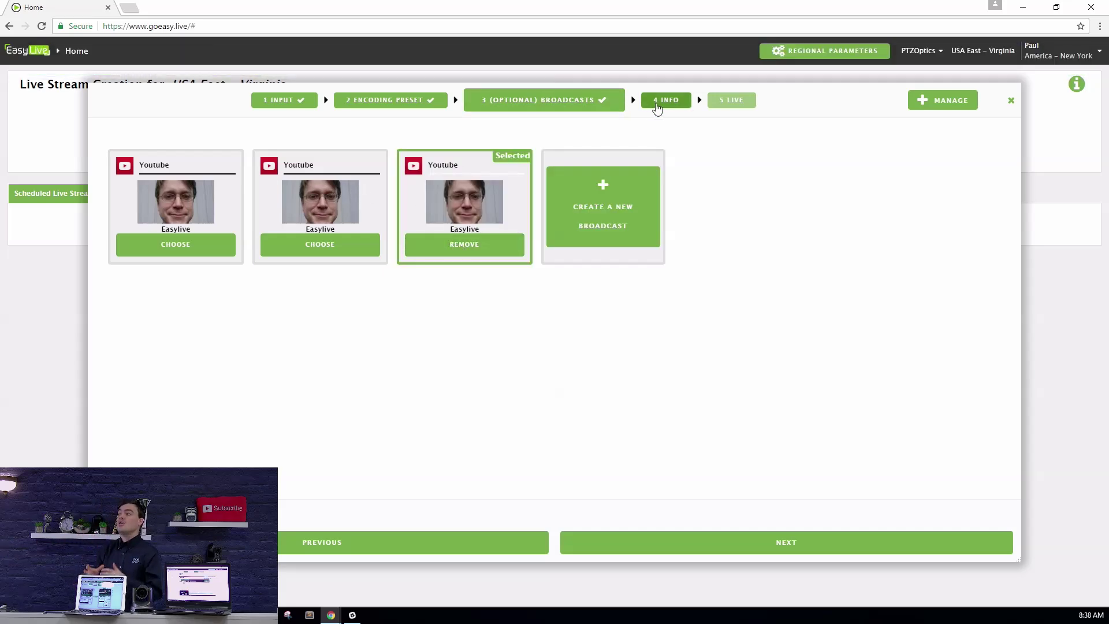
pyautogui.click(657, 105)
# Retitle the stream 'Easy Live Cloud Streaming Test #1' and finish setup
pyautogui.tripleClick(332, 253)
pyautogui.write('Easy Live Cloud Streaming Test #1')
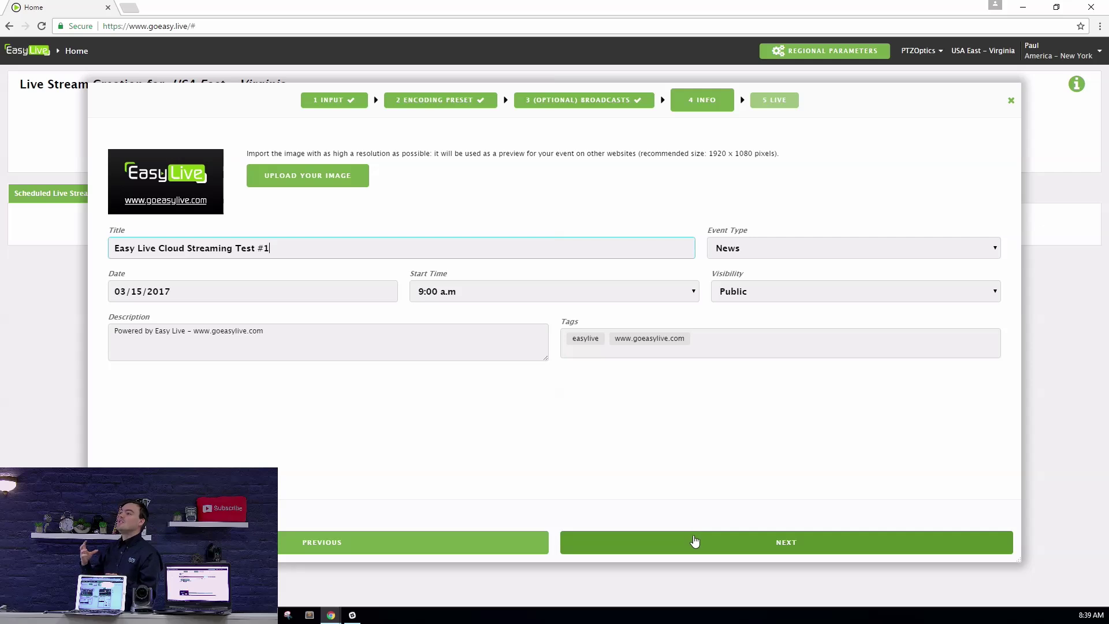
pyautogui.click(694, 542)
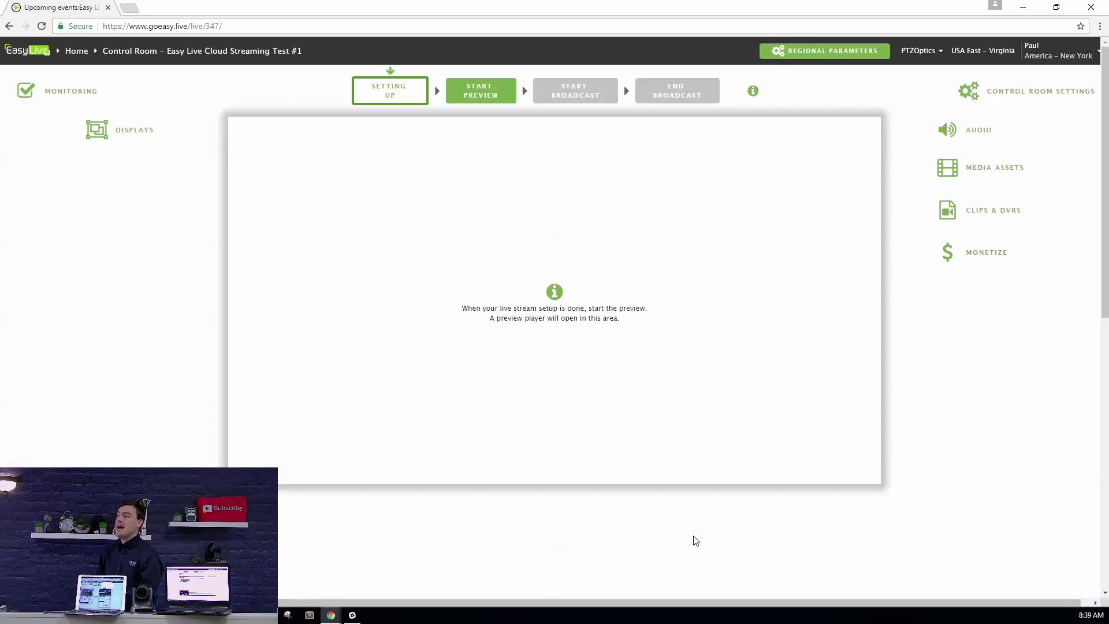
# Start the control room preview and bring up the Display Manager's scoring panel
pyautogui.click(554, 293)
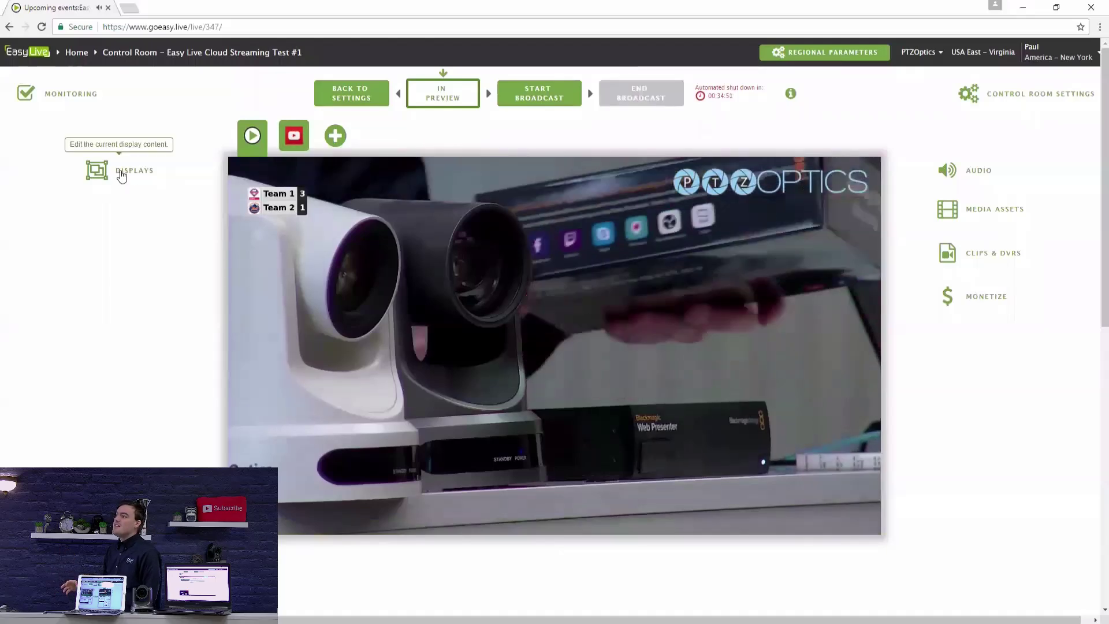
pyautogui.click(121, 172)
pyautogui.scroll(-1, 396, 351)
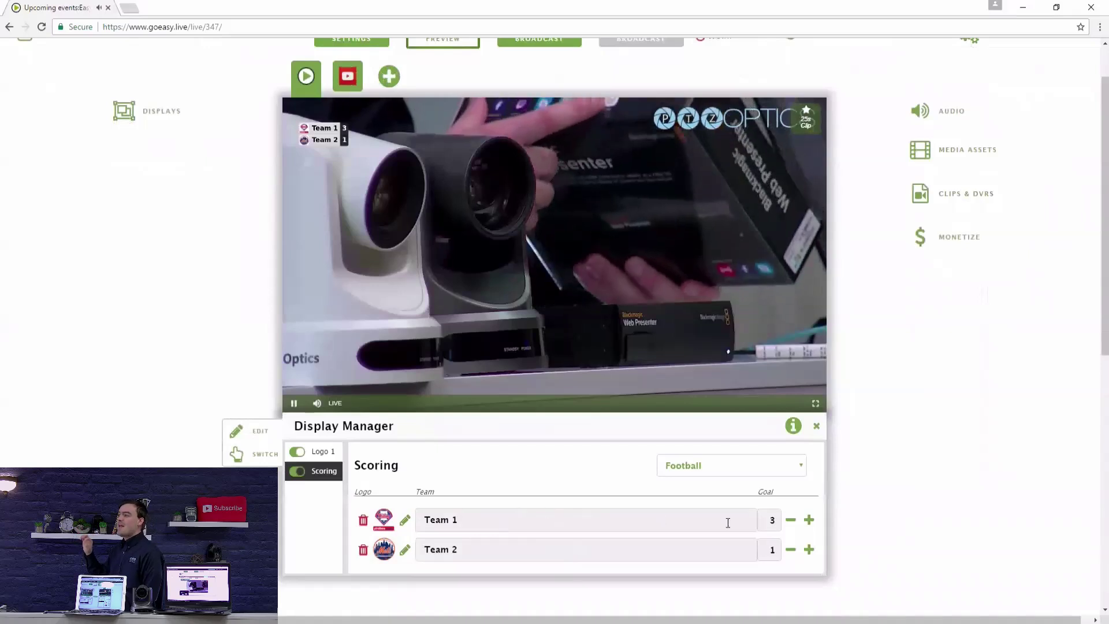
# Add two goals so Team 1 reaches 7 points, and set the sport to Basketball
pyautogui.click(809, 520)
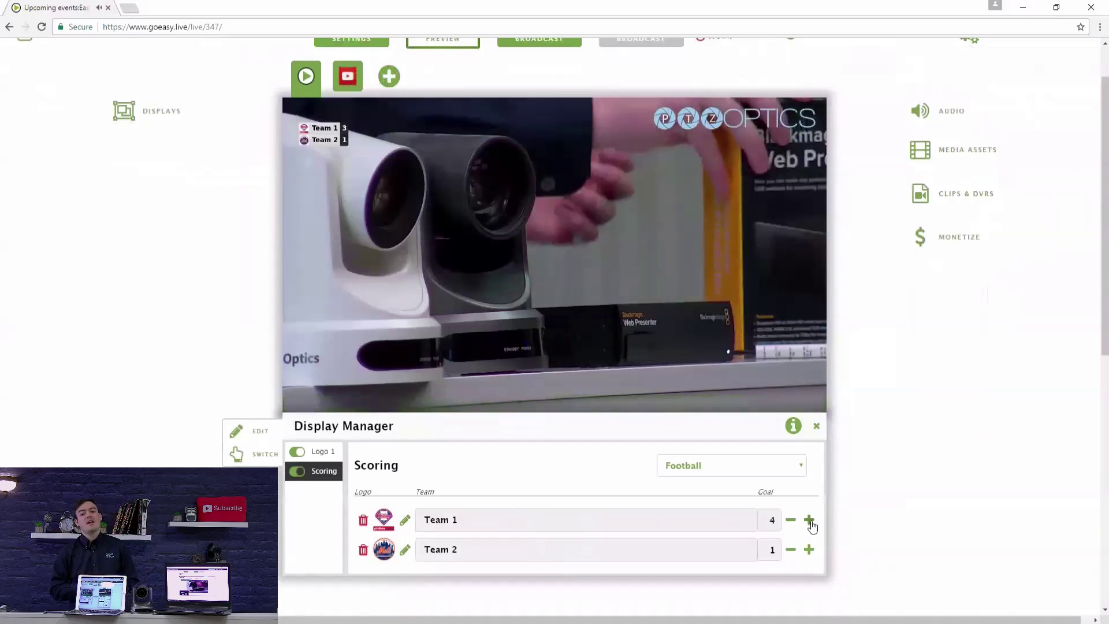
pyautogui.click(810, 520)
pyautogui.click(778, 464)
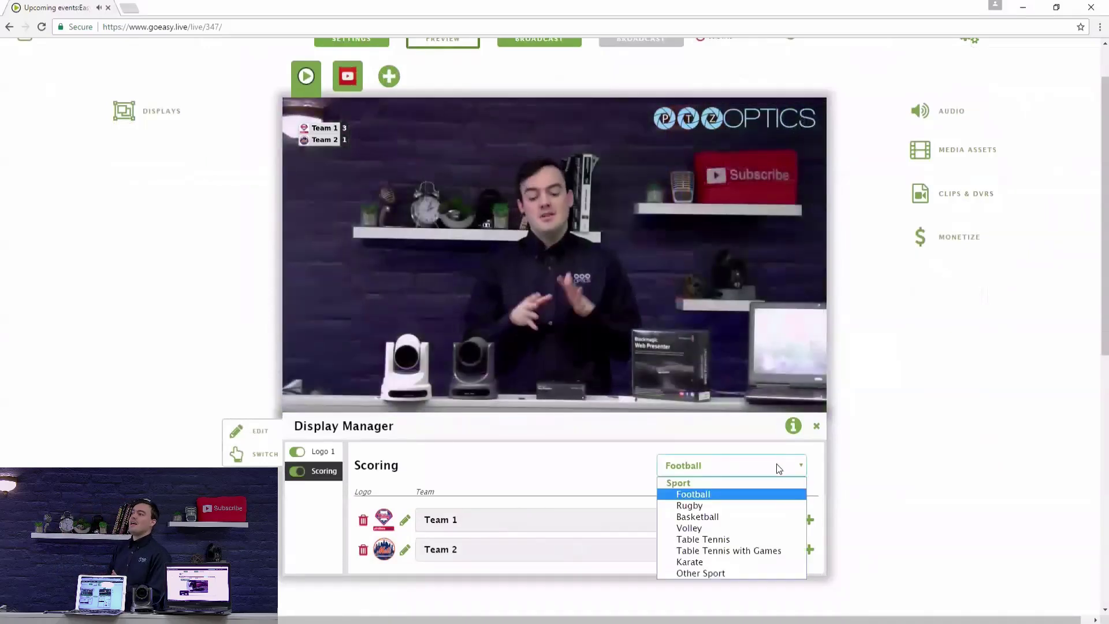
pyautogui.click(768, 518)
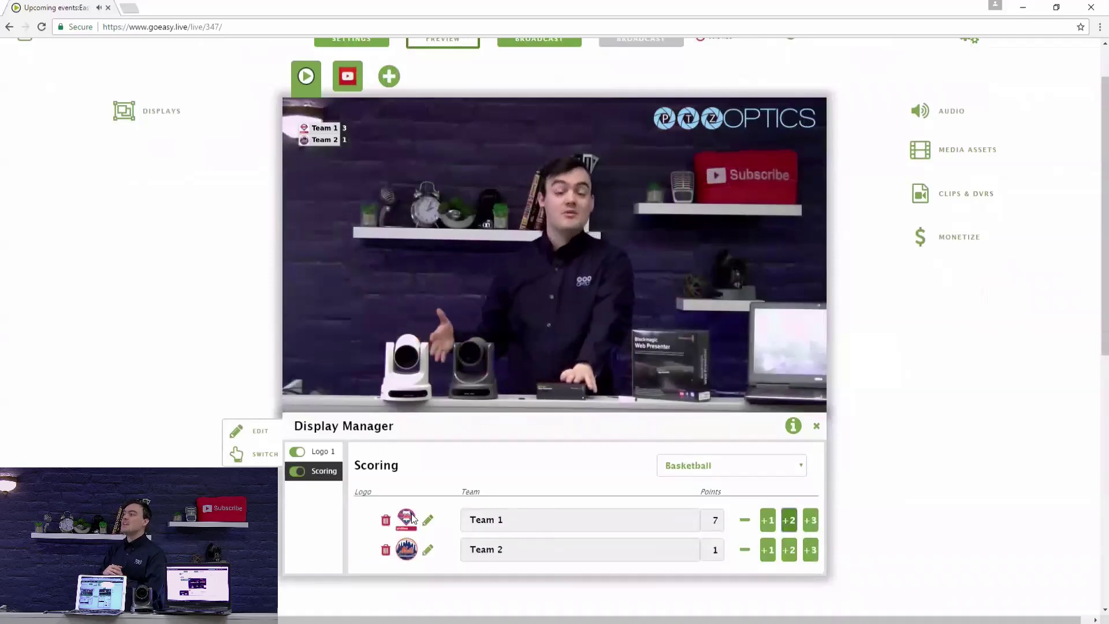
pyautogui.click(752, 471)
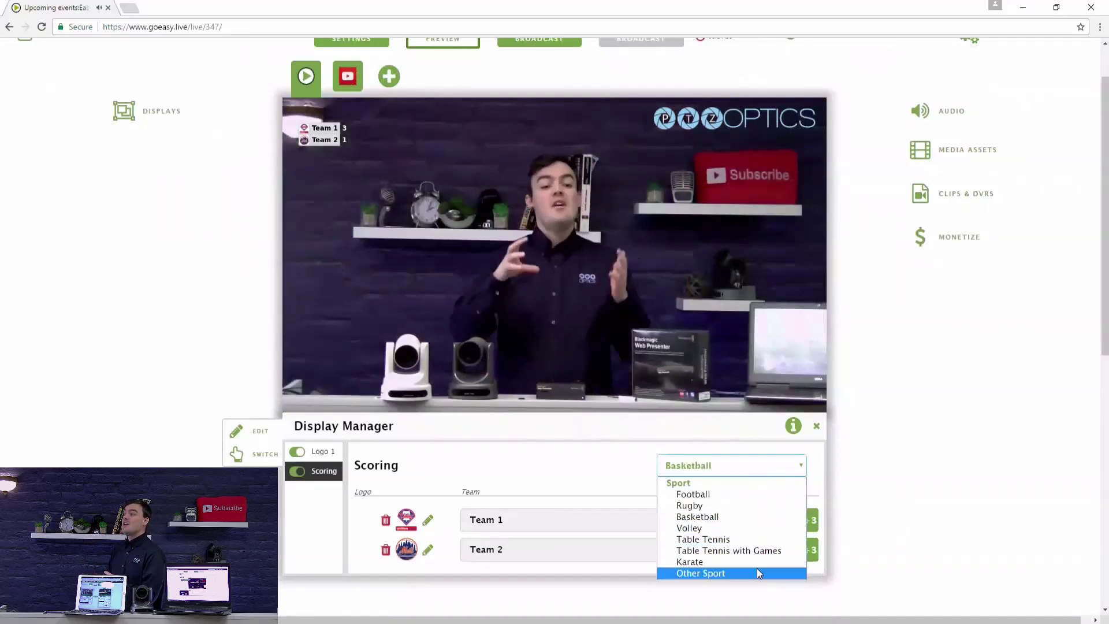
pyautogui.click(608, 477)
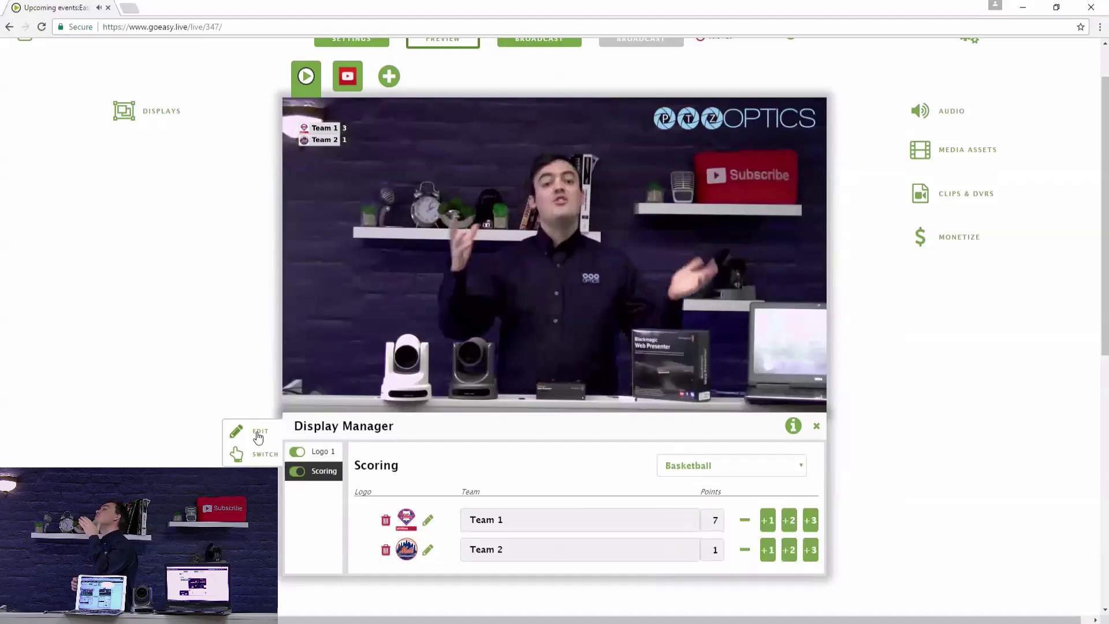
# In the Display Editor, nudge the team scoreboard down-right and list the new layer options
pyautogui.click(259, 454)
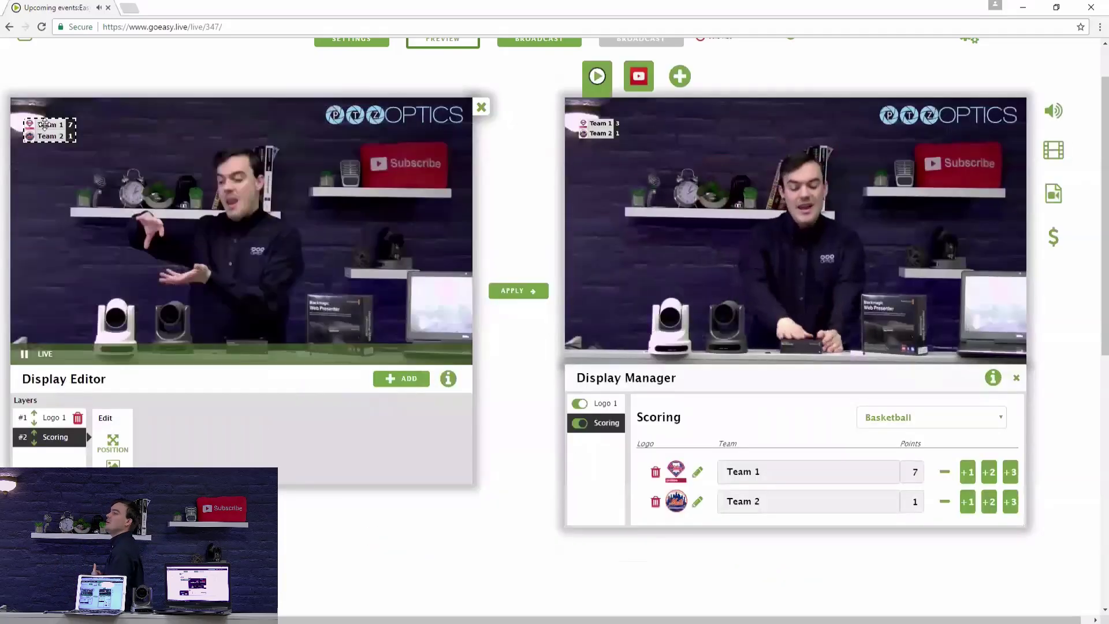
pyautogui.moveTo(51, 131)
pyautogui.mouseDown()
pyautogui.moveTo(65, 144)
pyautogui.moveTo(54, 124)
pyautogui.mouseUp()
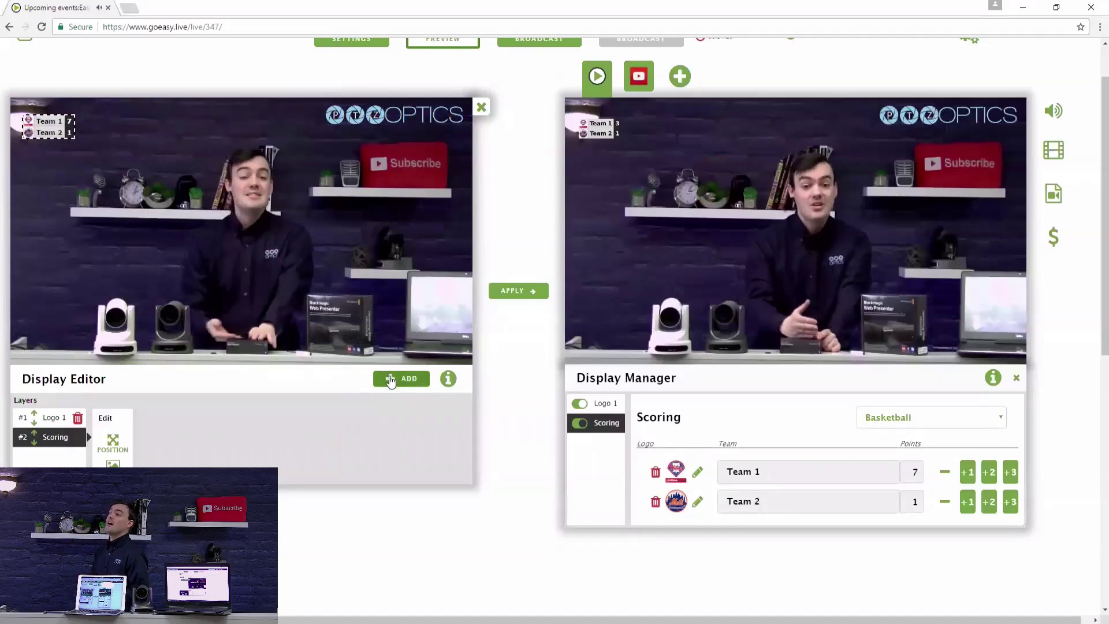
pyautogui.scroll(1, 392, 386)
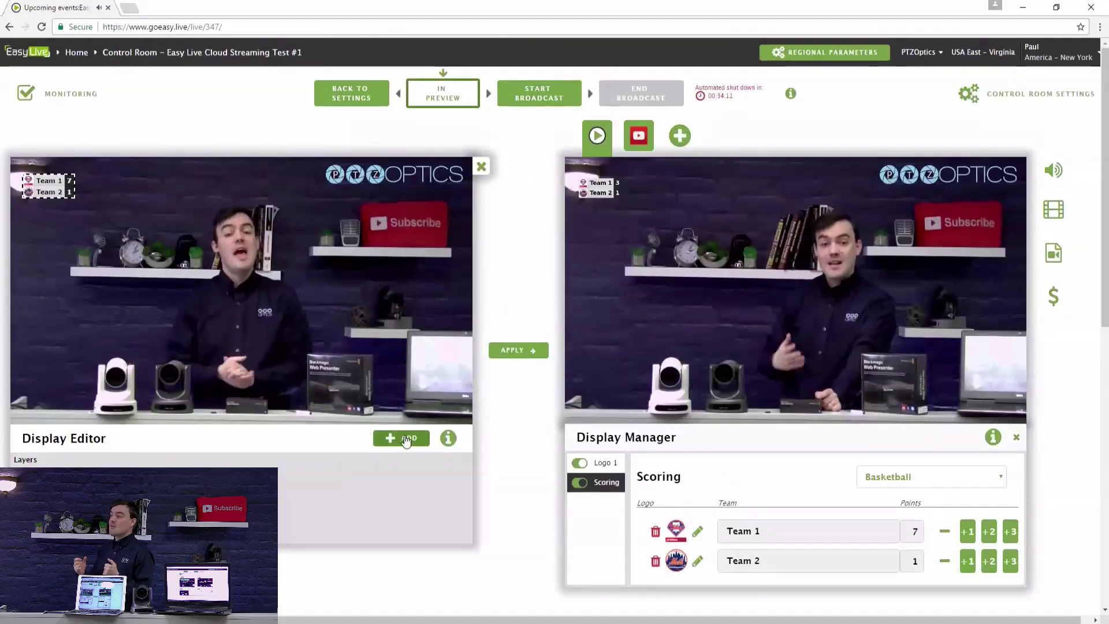
pyautogui.click(405, 438)
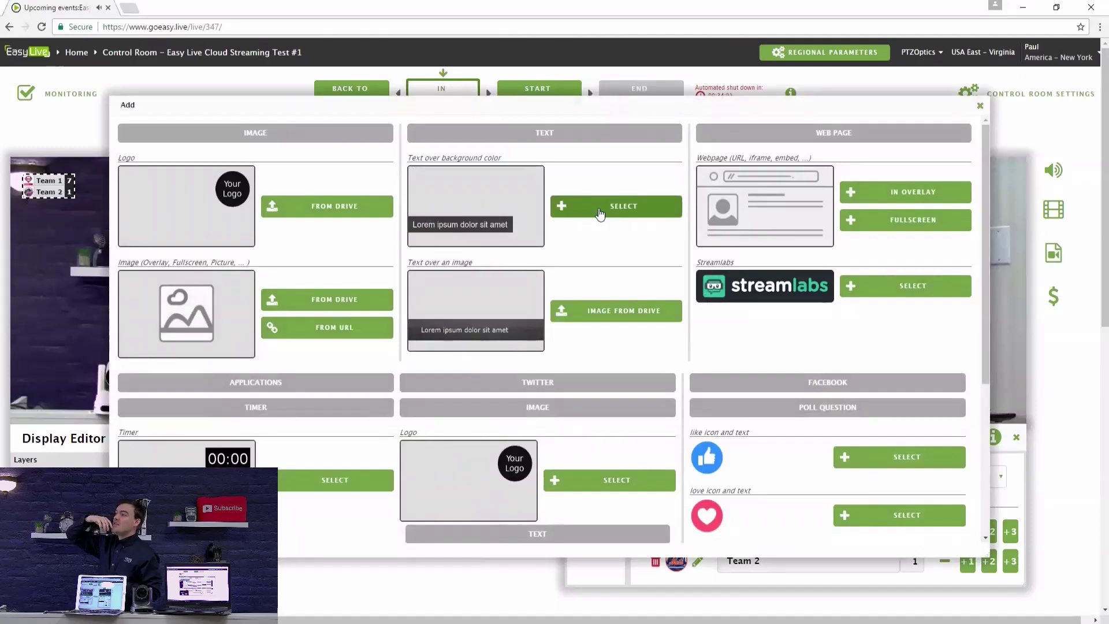
pyautogui.scroll(-2, 598, 212)
pyautogui.scroll(-2, 599, 212)
pyautogui.scroll(-1, 599, 212)
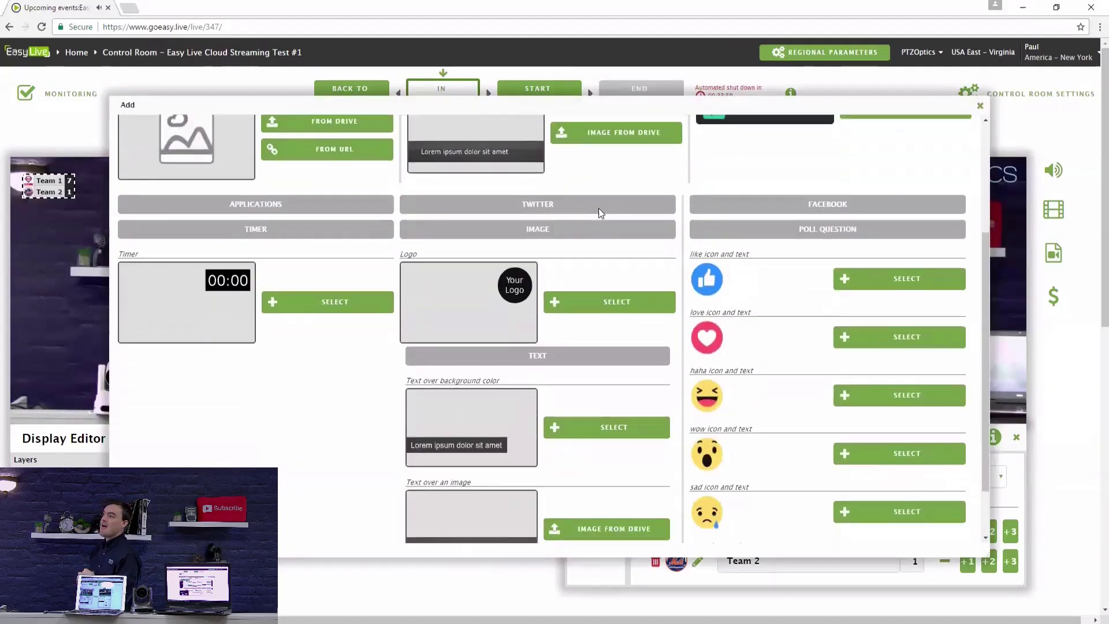
pyautogui.scroll(-1, 598, 213)
pyautogui.scroll(-1, 599, 212)
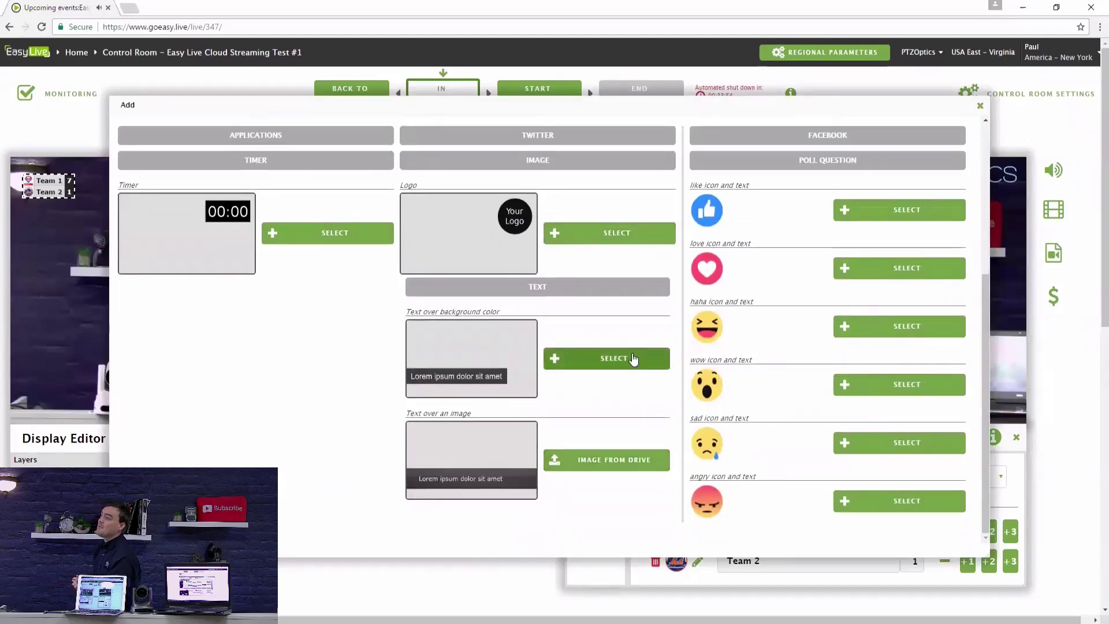
pyautogui.scroll(2, 632, 352)
pyautogui.scroll(1, 632, 352)
pyautogui.scroll(2, 632, 353)
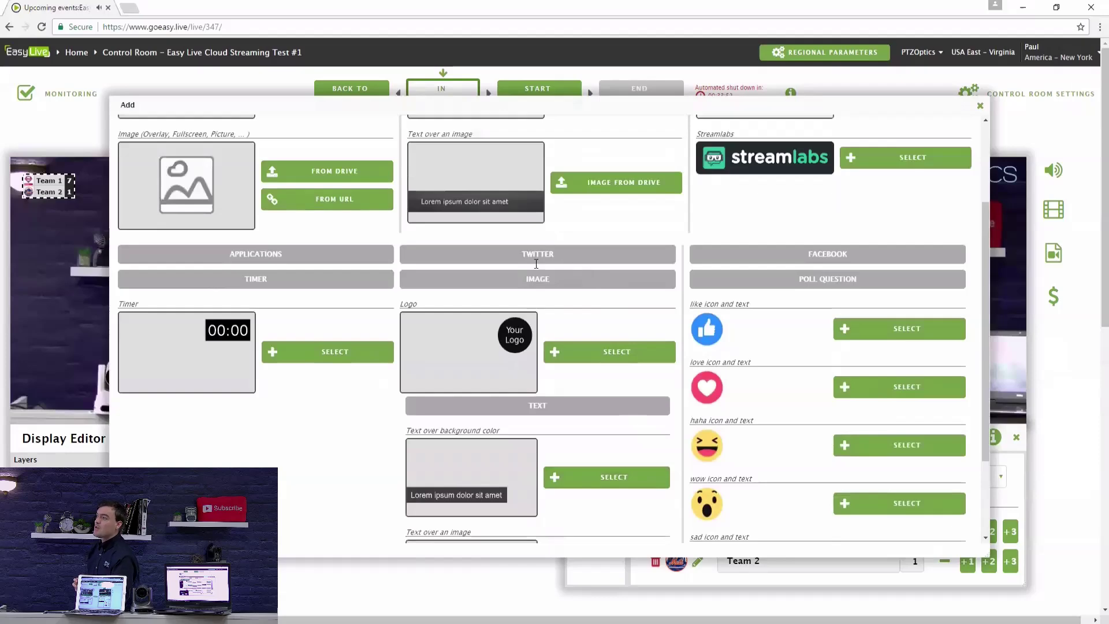
pyautogui.scroll(2, 575, 322)
pyautogui.scroll(2, 575, 321)
pyautogui.scroll(1, 575, 321)
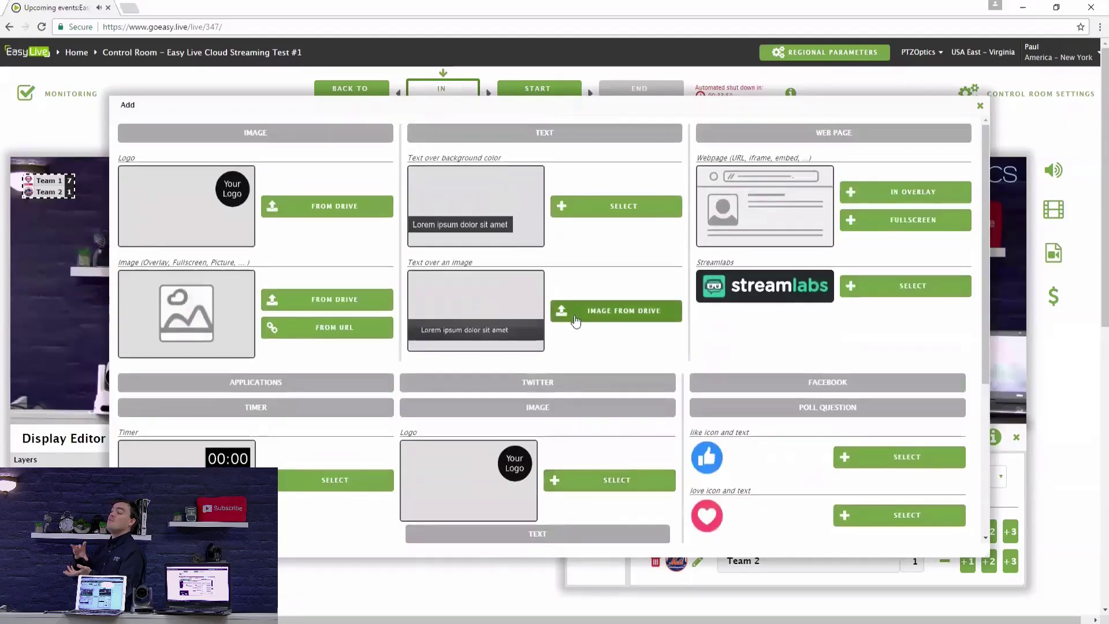
# Add a 'Text over background color' layer, creating Title 1
pyautogui.click(615, 210)
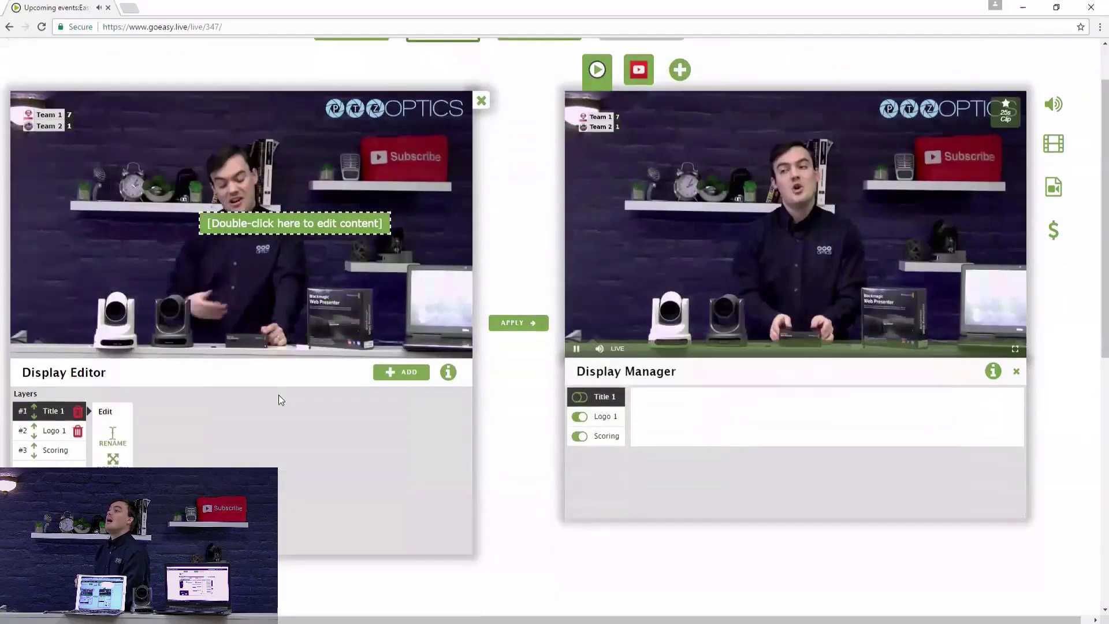
pyautogui.scroll(-2, 279, 394)
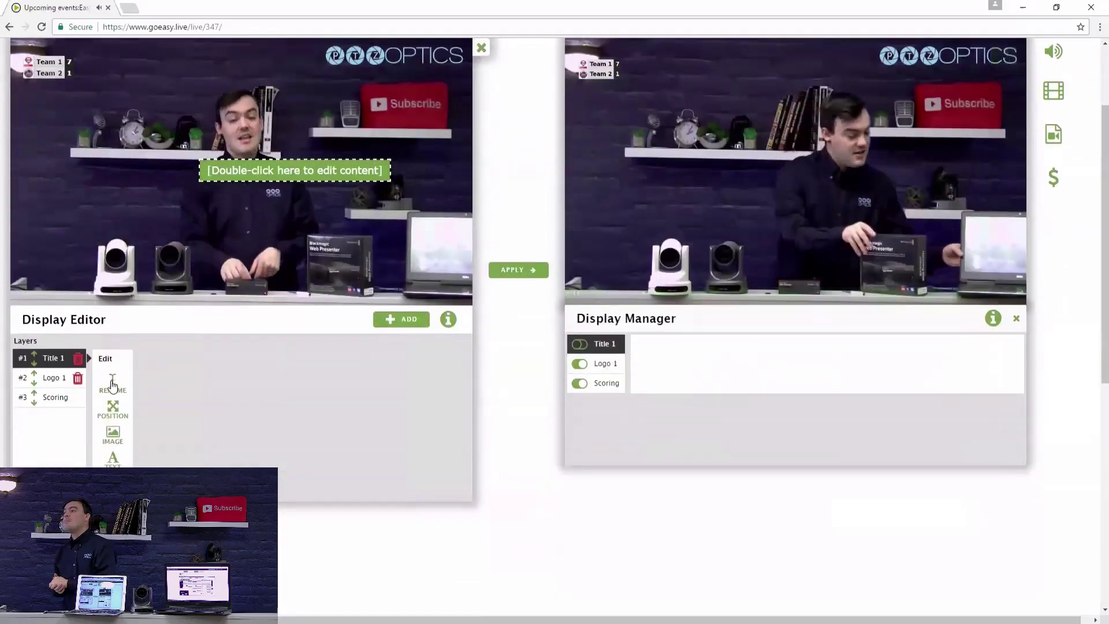
# Move the Title 1 text box to the frame's top-left corner
pyautogui.click(112, 385)
pyautogui.click(236, 391)
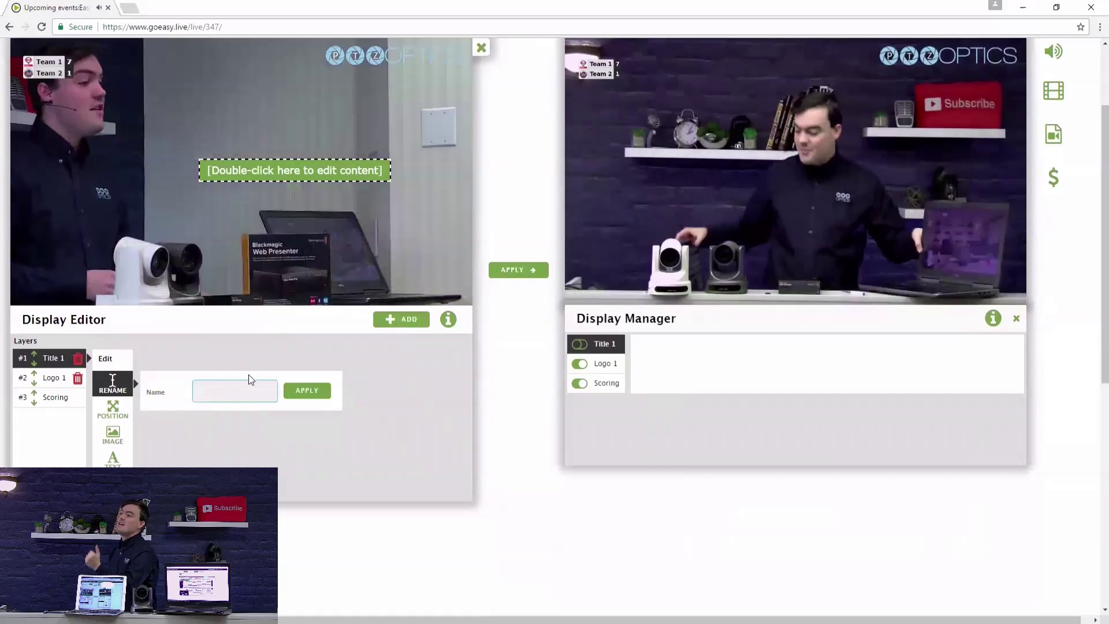
pyautogui.click(261, 186)
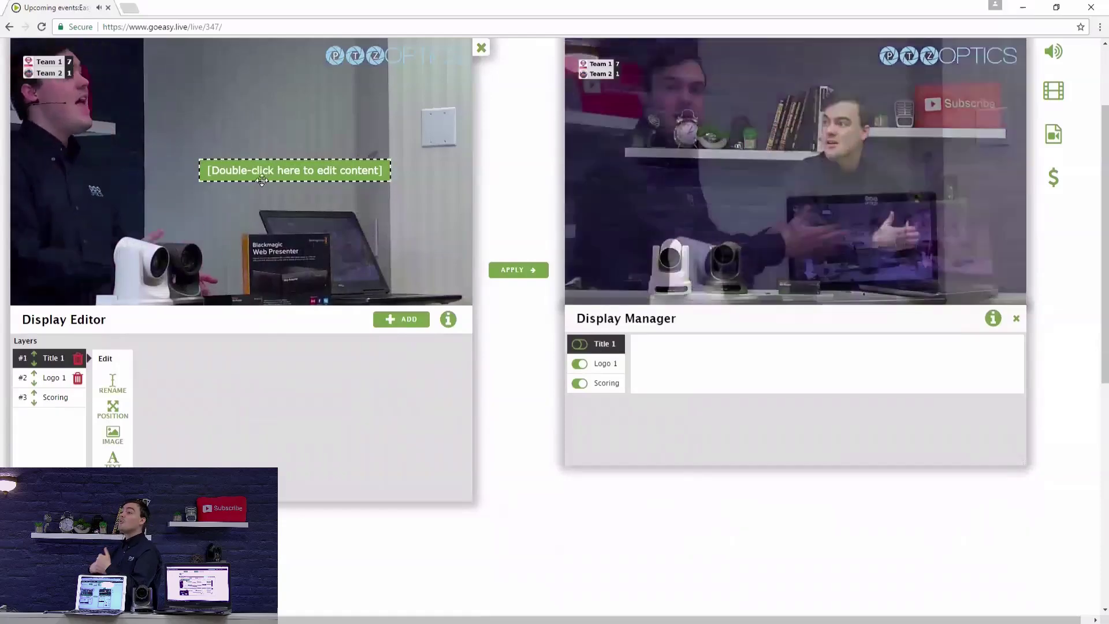
pyautogui.moveTo(263, 185)
pyautogui.mouseDown()
pyautogui.moveTo(243, 205)
pyautogui.moveTo(153, 223)
pyautogui.mouseUp()
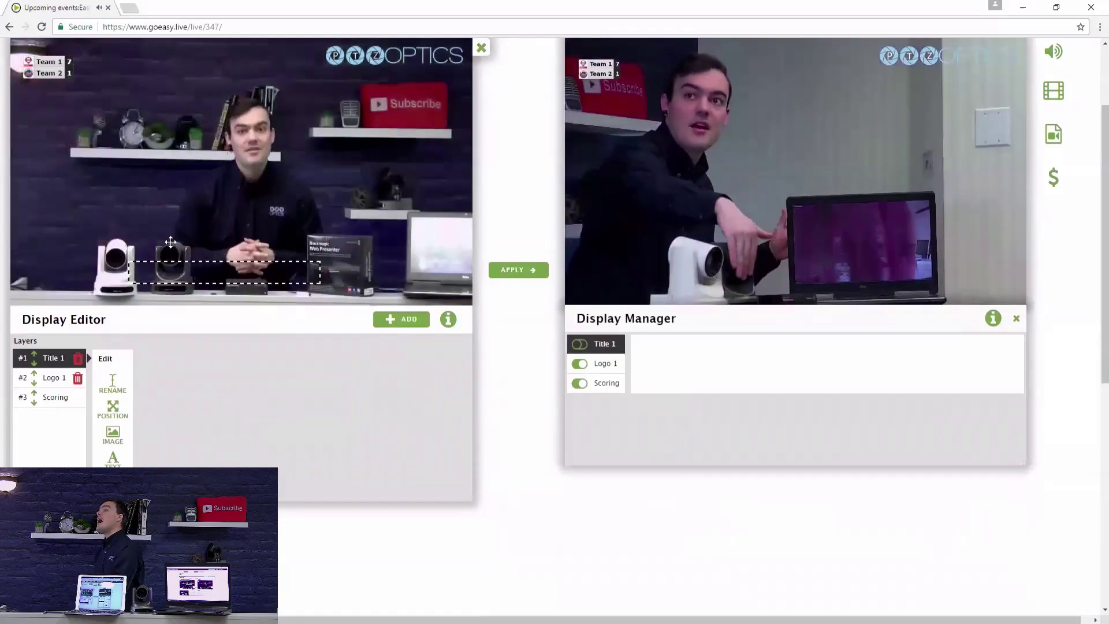
pyautogui.moveTo(113, 164); pyautogui.dragTo(86, 93)
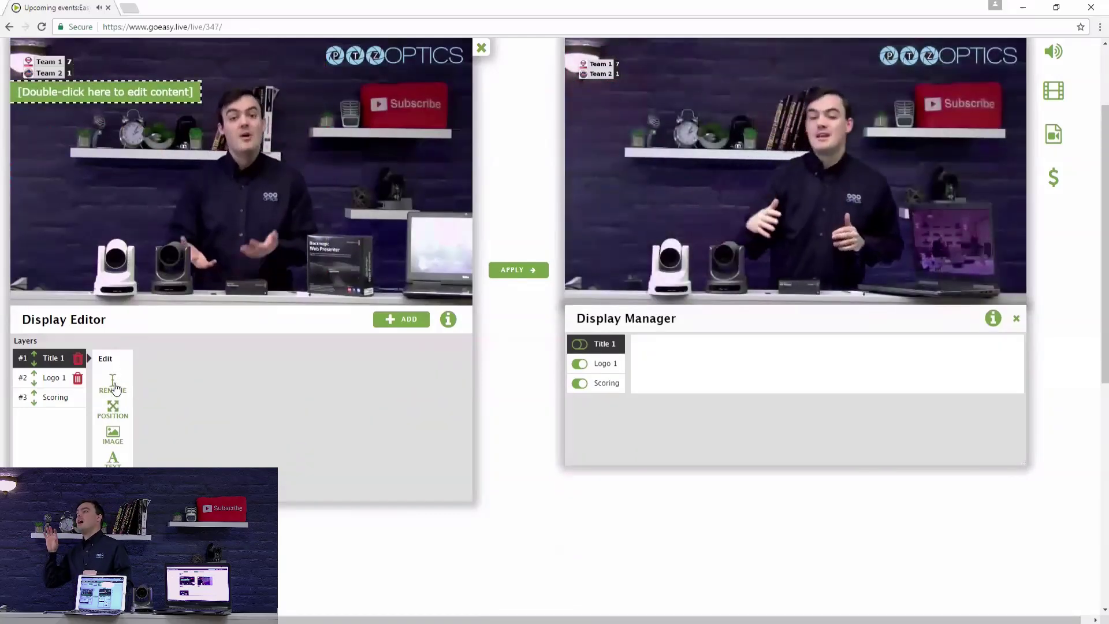
# Rename the text layer 'Broadcast Message', showing 'Thanks for watching'
pyautogui.click(113, 384)
pyautogui.click(113, 459)
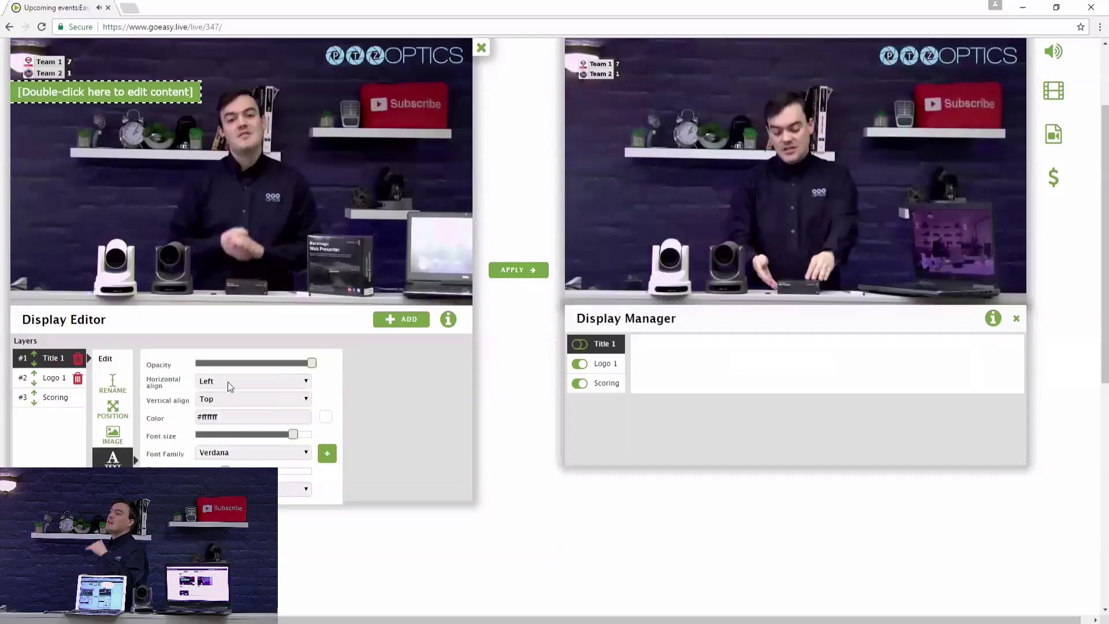
pyautogui.scroll(-1, 228, 382)
pyautogui.scroll(-1, 228, 382)
pyautogui.click(113, 332)
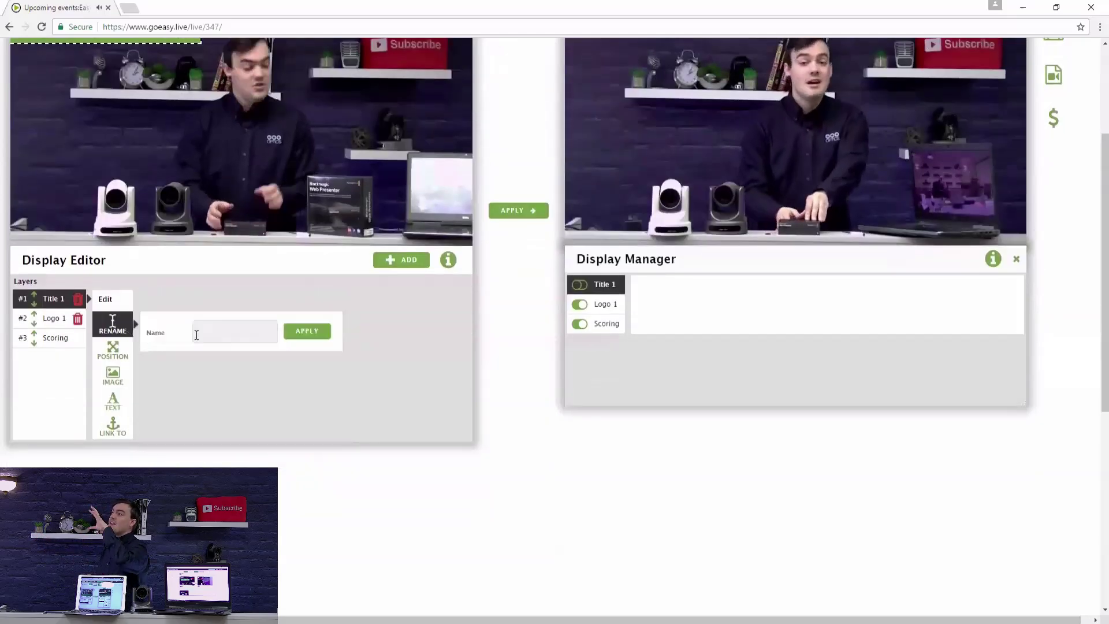
pyautogui.click(234, 334)
pyautogui.scroll(2, 230, 356)
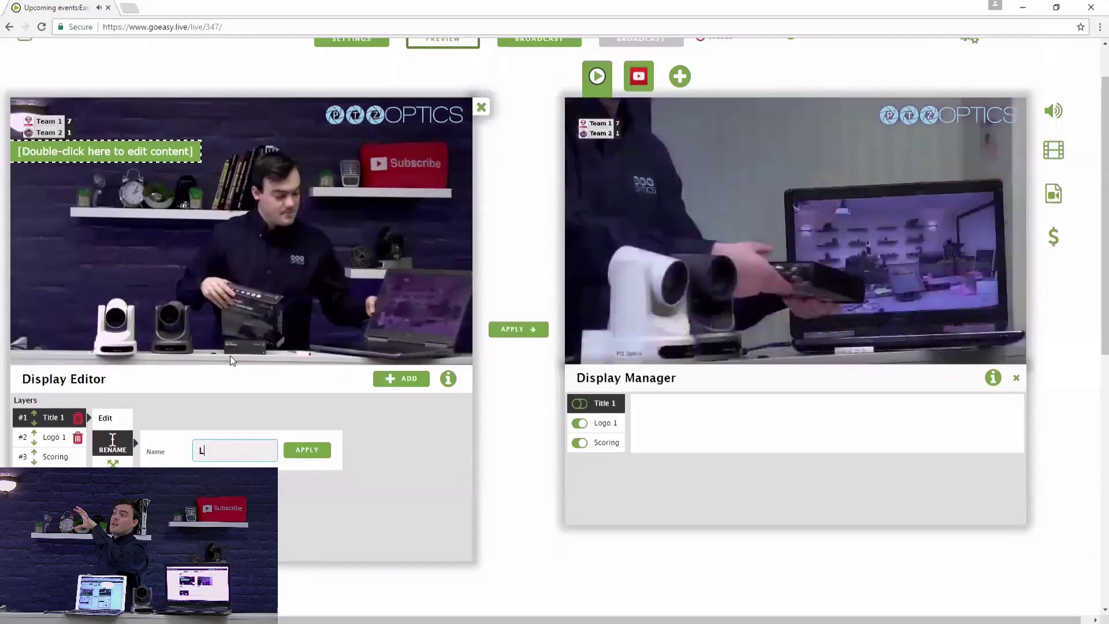
pyautogui.write('Live Broadcast Messa')
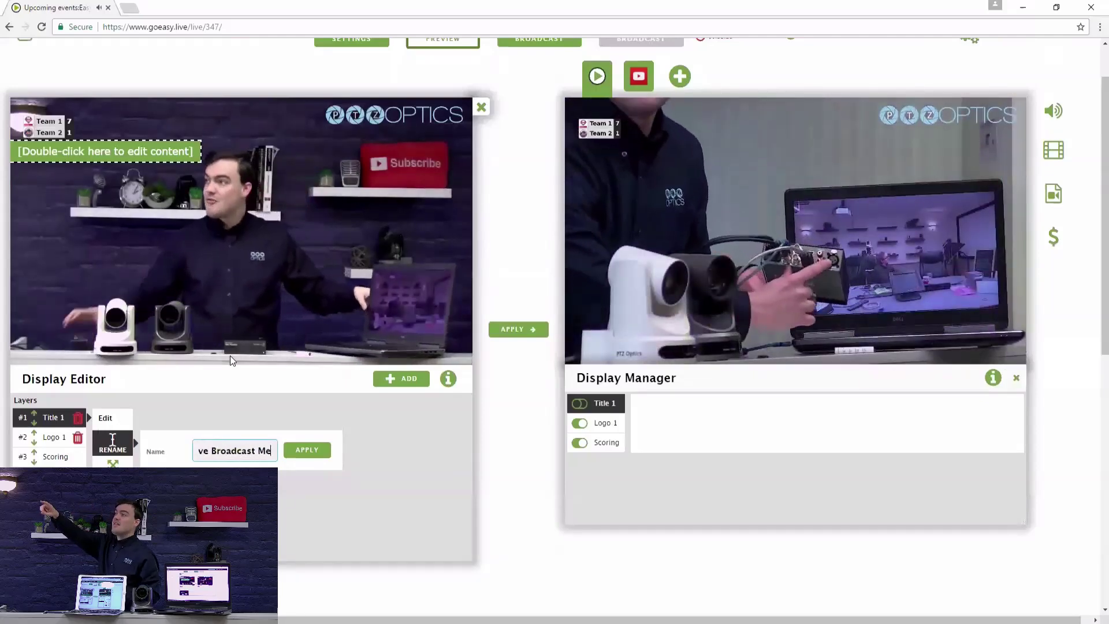
pyautogui.write('ge')
pyautogui.click(307, 449)
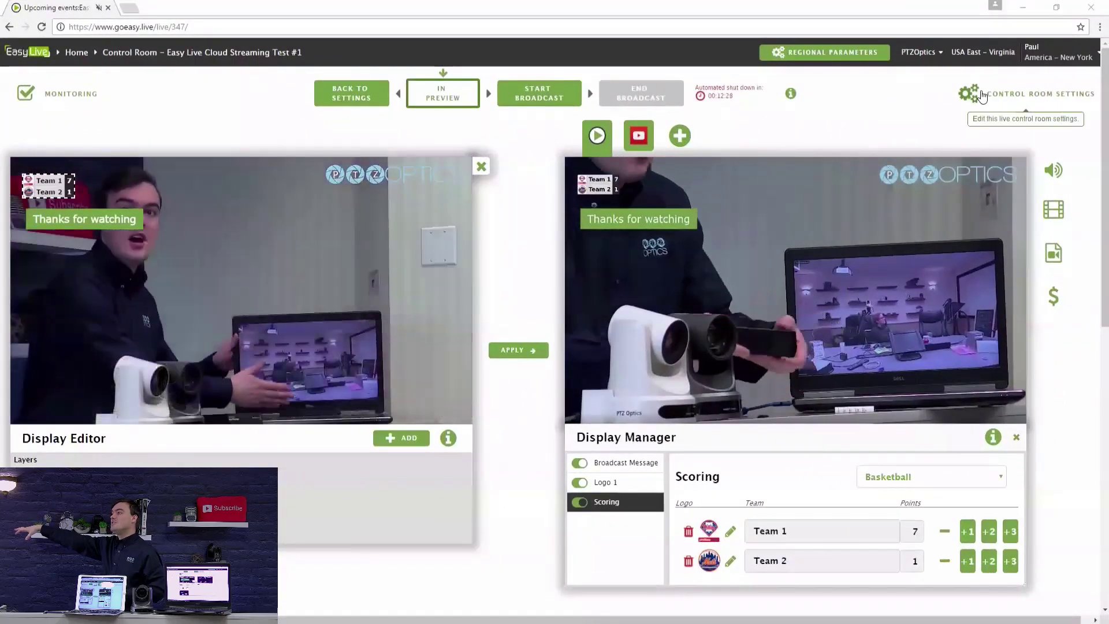
# Open Control Room Settings and begin editing the Live Connection Lost fallback
pyautogui.click(982, 95)
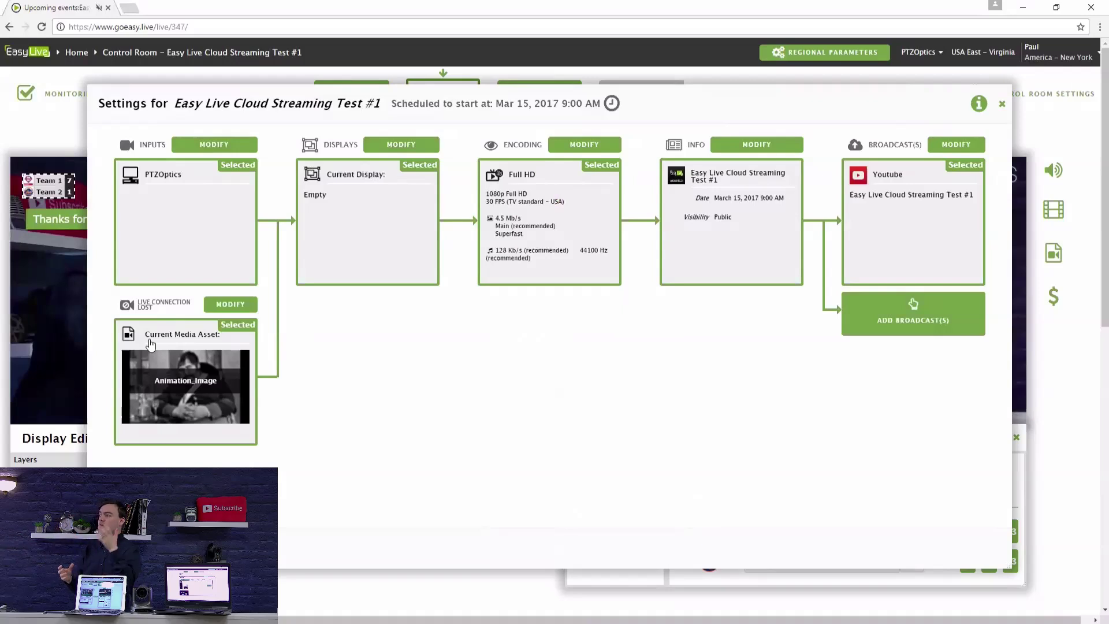
pyautogui.click(187, 379)
# Save Auto Tracking Camera as the connection-lost fallback and close the settings overlay
pyautogui.click(644, 266)
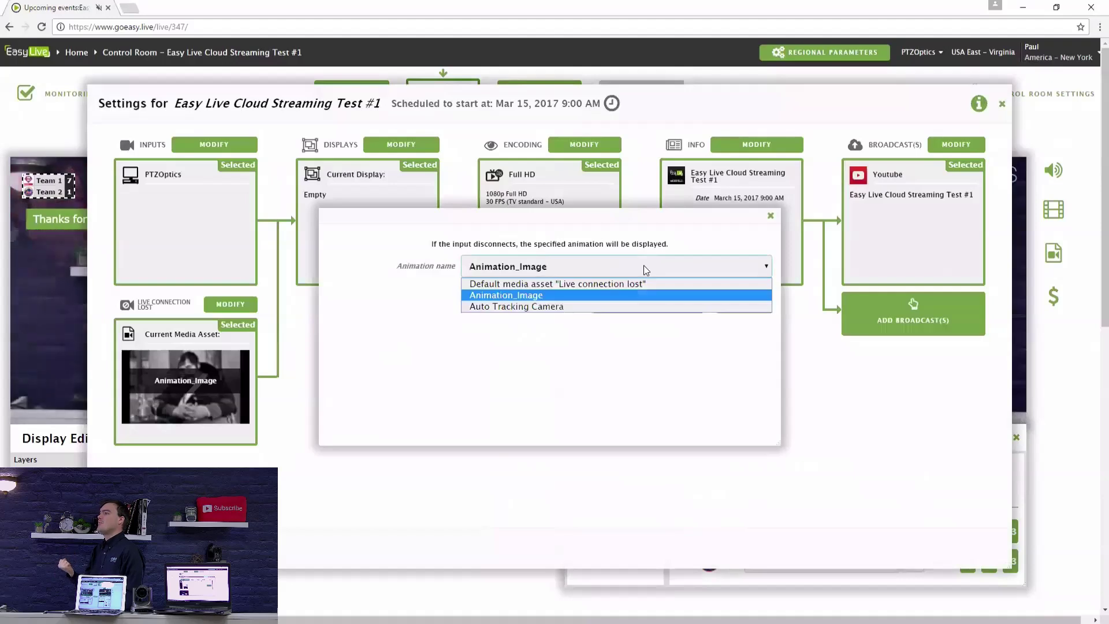
pyautogui.click(643, 306)
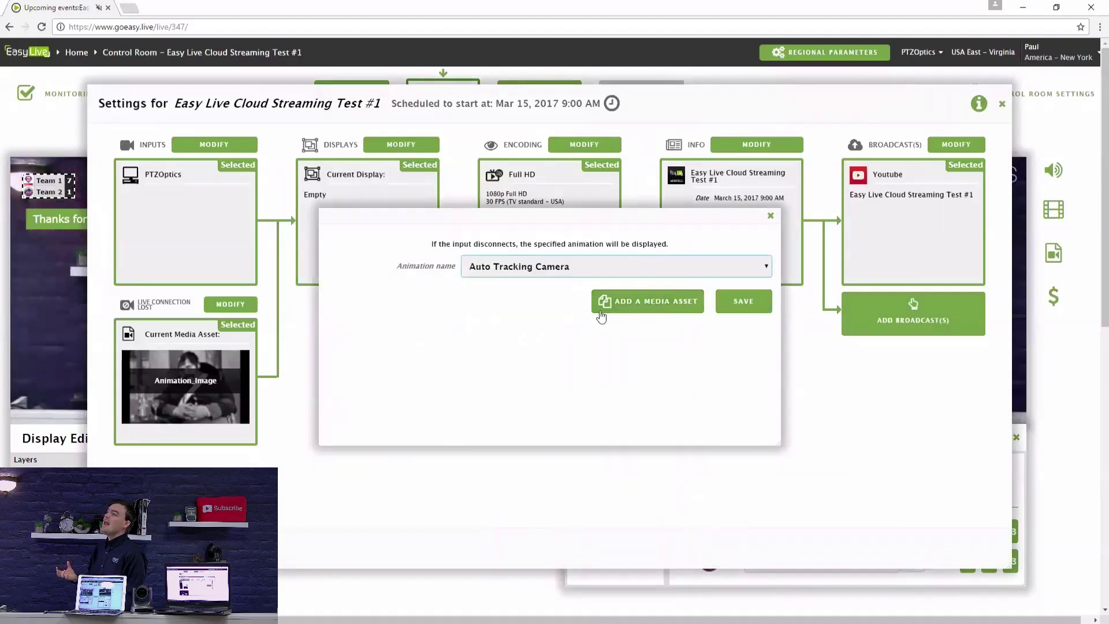
pyautogui.click(743, 301)
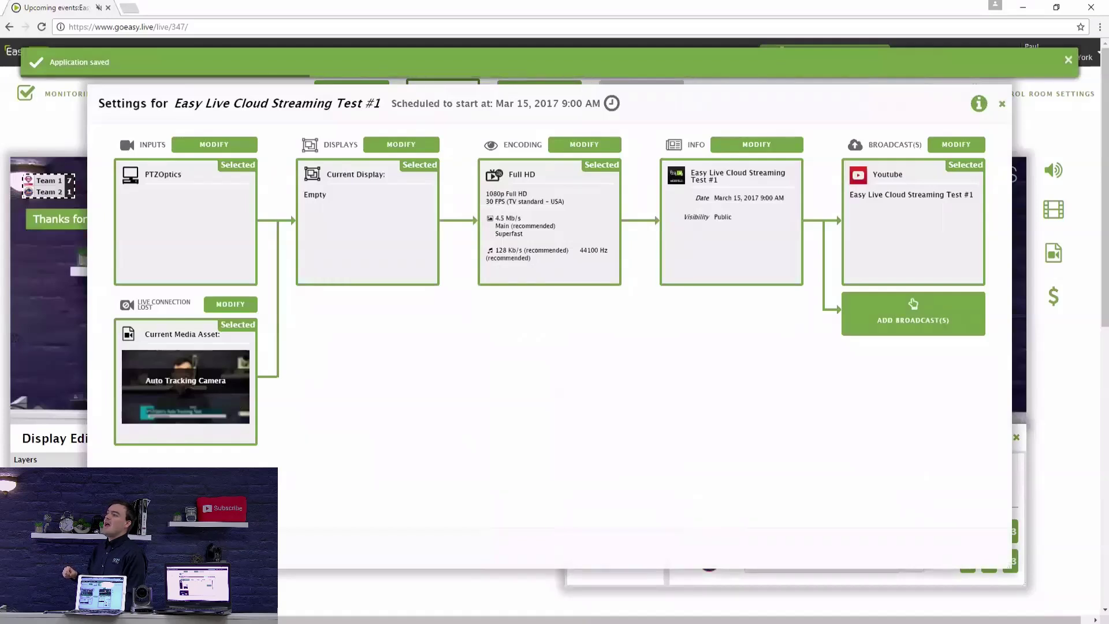
pyautogui.click(981, 104)
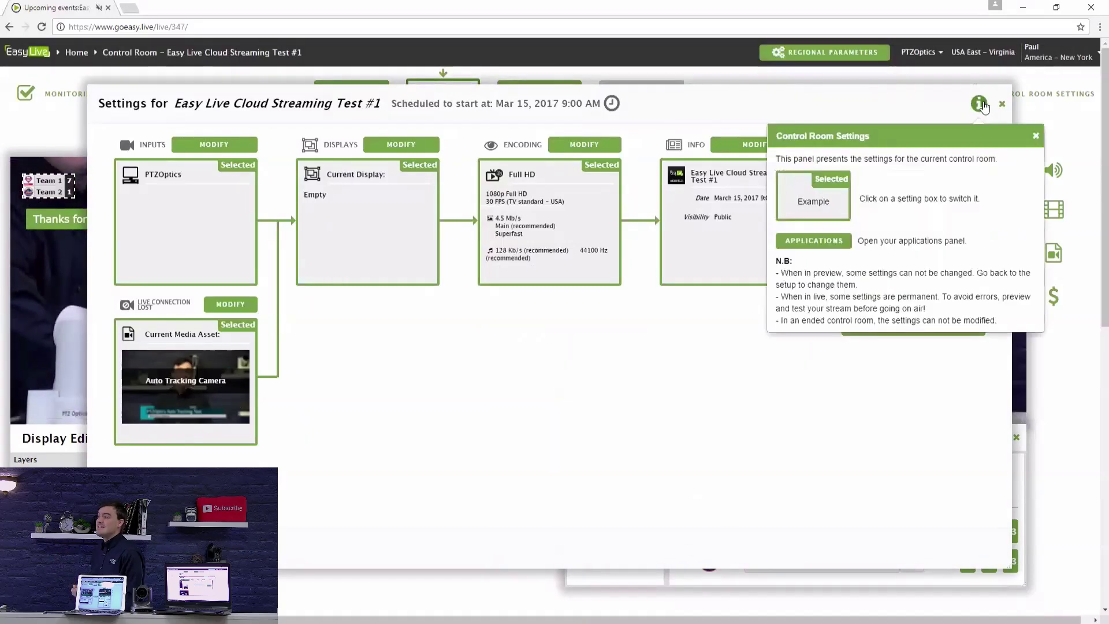
pyautogui.click(1038, 136)
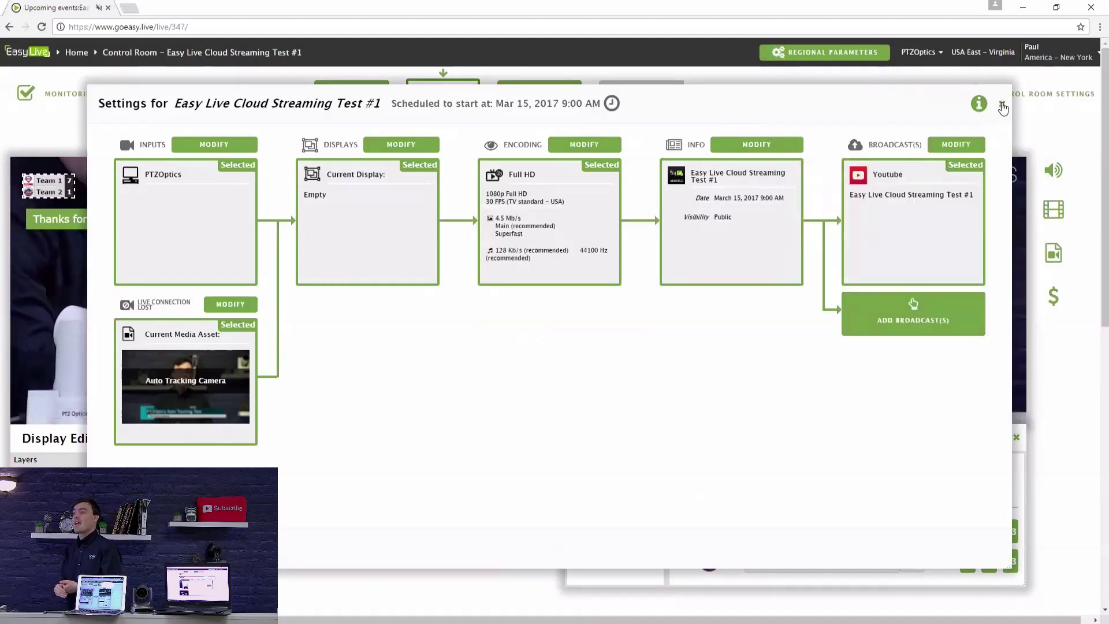
pyautogui.click(1003, 105)
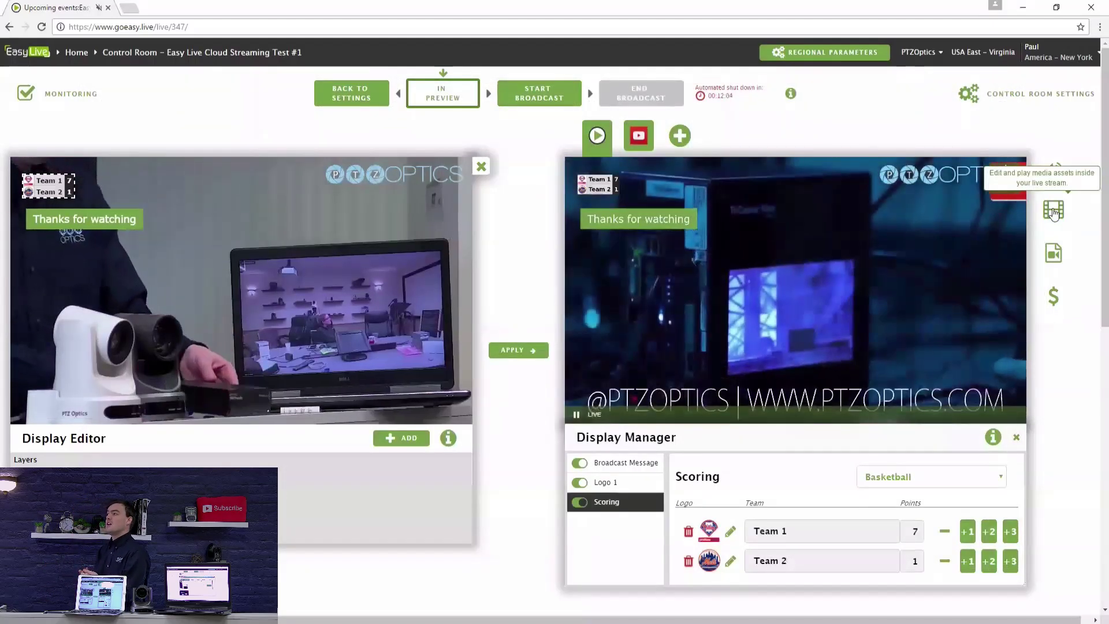
# Upload the PTZoptics Perfect Track Back image as a new image media asset
pyautogui.click(1054, 212)
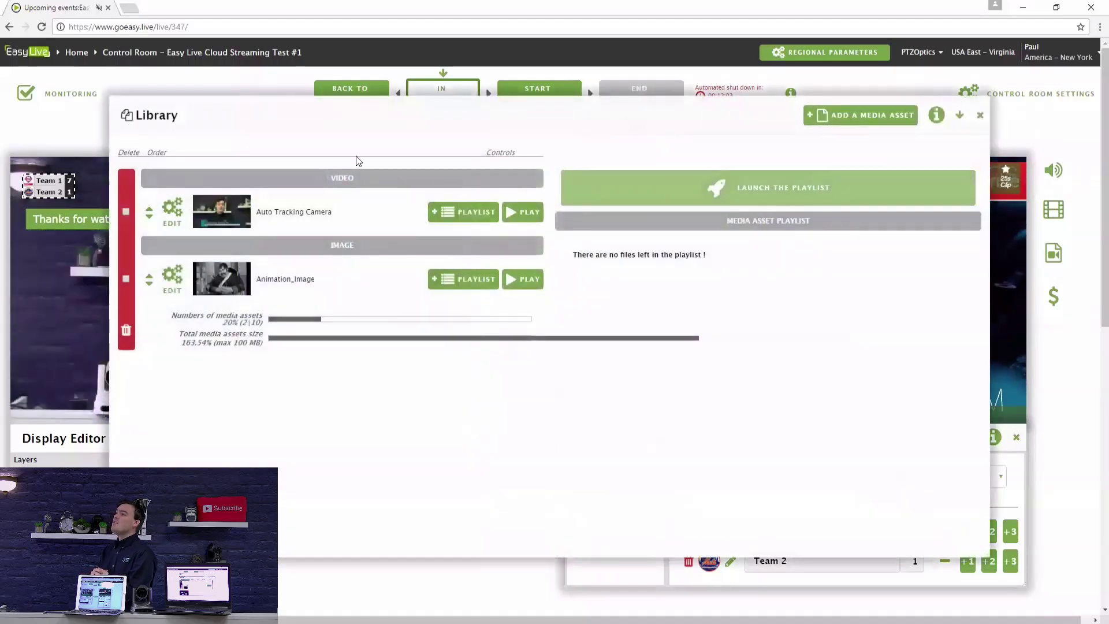
pyautogui.click(859, 115)
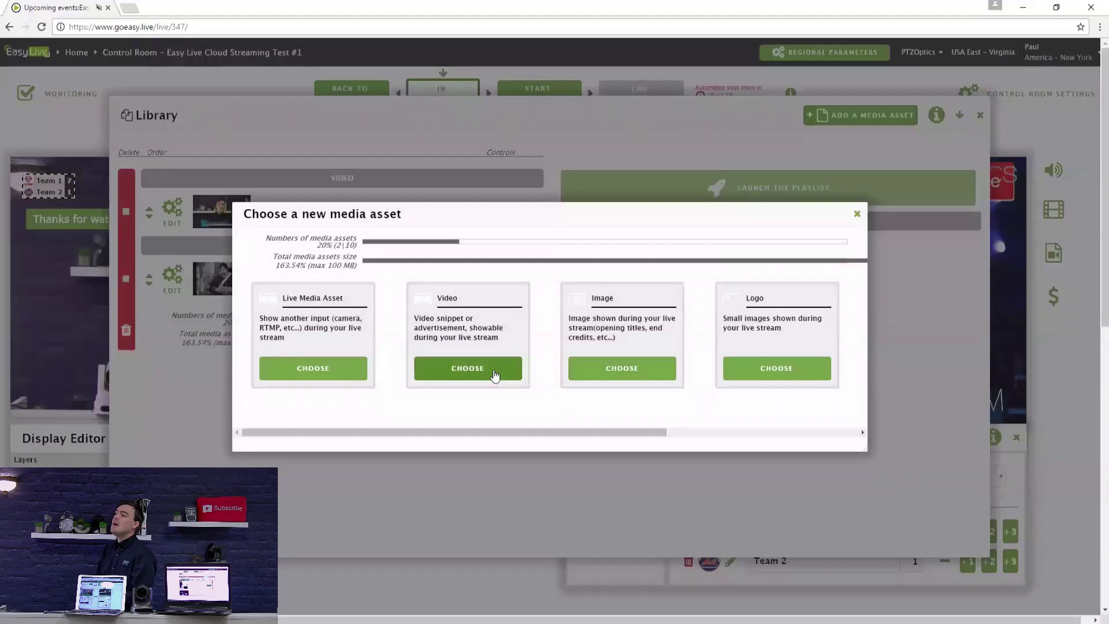
pyautogui.click(610, 368)
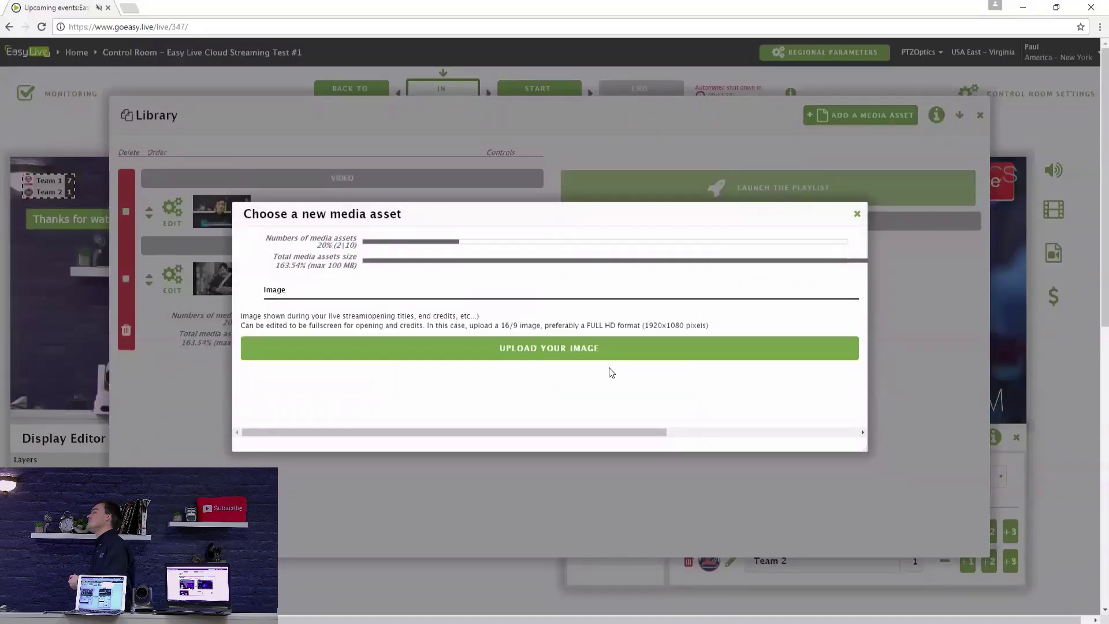
pyautogui.click(565, 348)
pyautogui.doubleClick(311, 130)
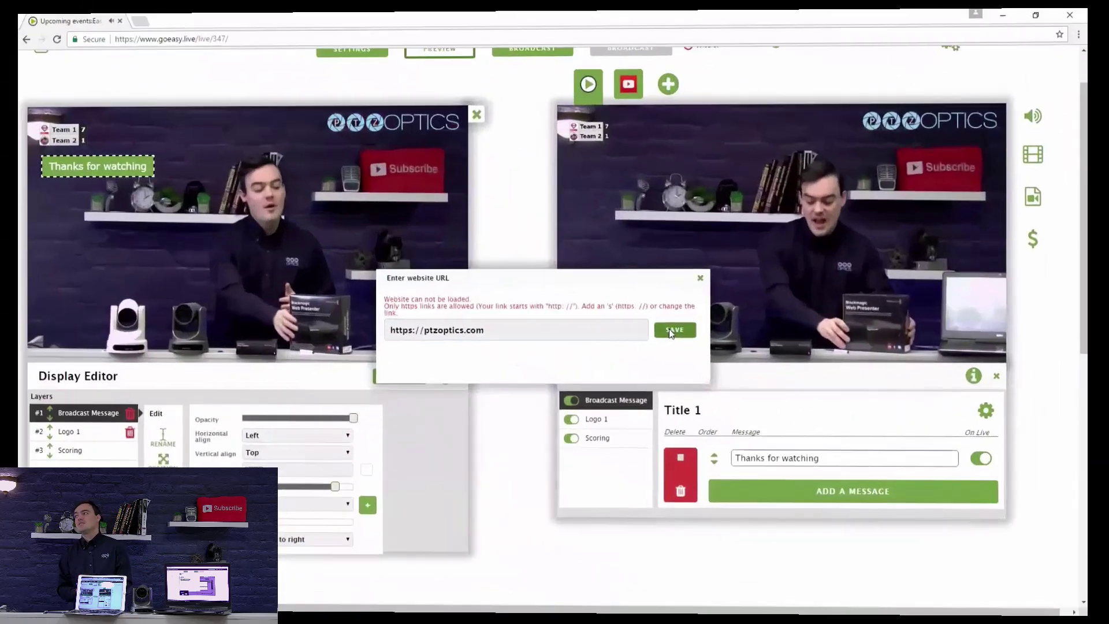
pyautogui.click(669, 331)
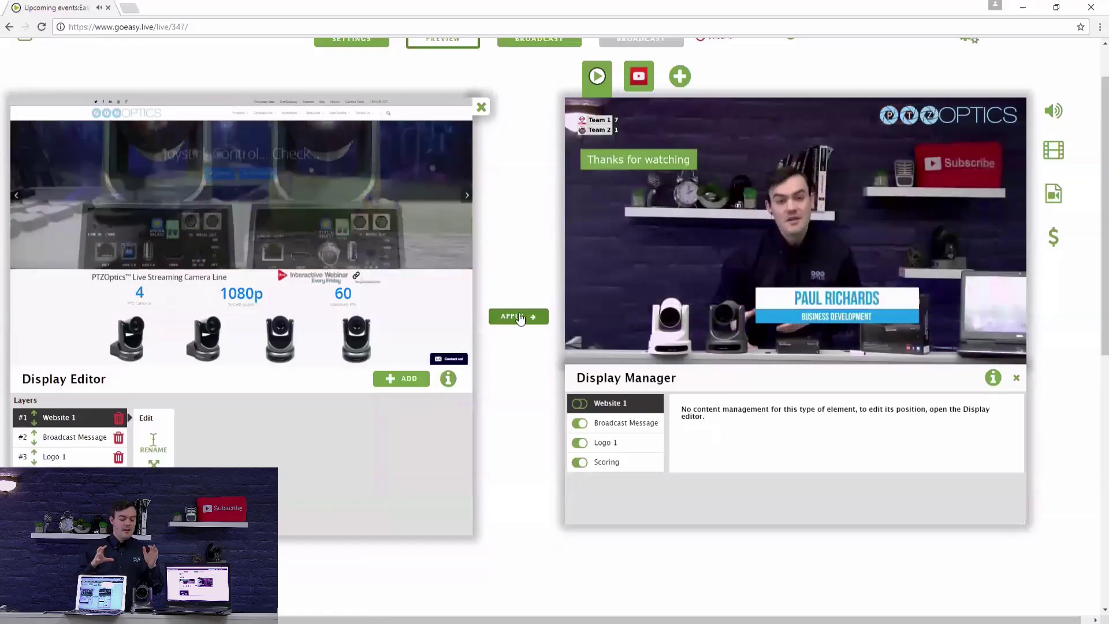
pyautogui.scroll(-1, 357, 338)
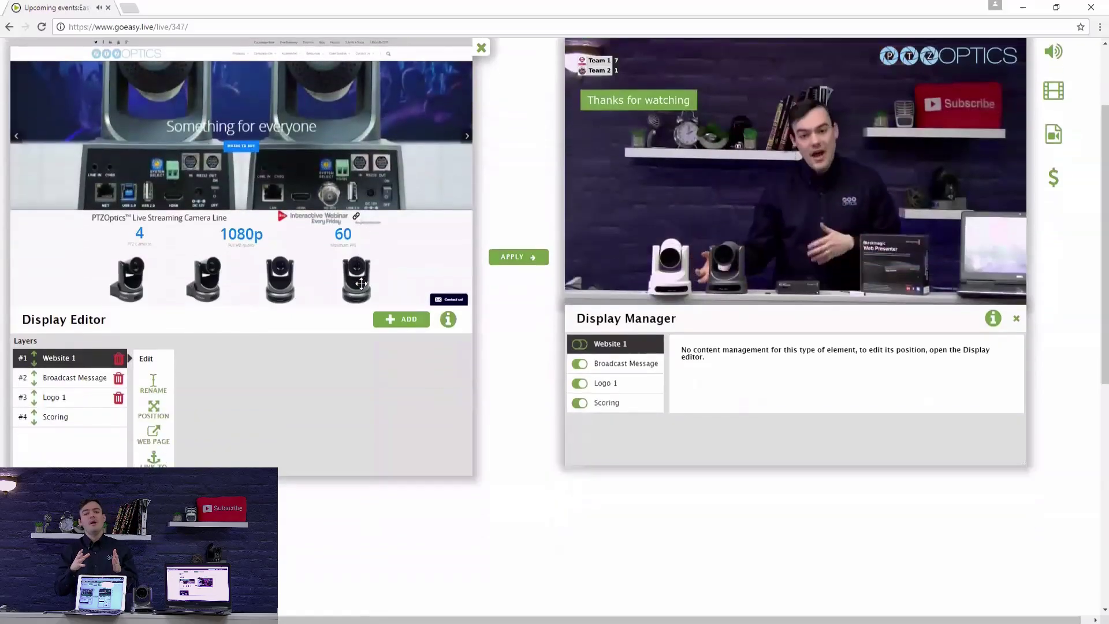